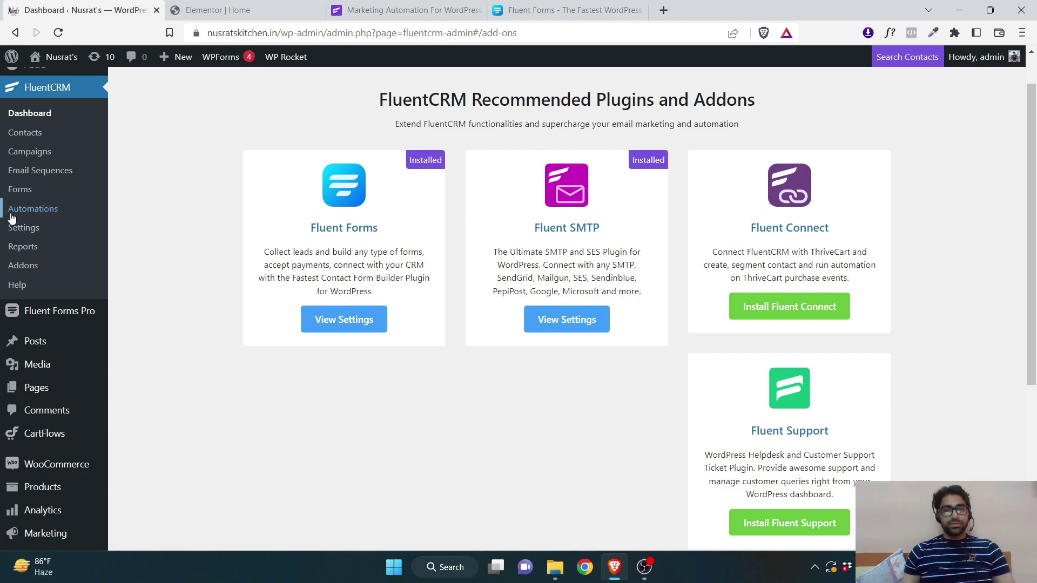
# - Look through the Home page in the Elementor editor down to its empty section and close that editor
pyautogui.click(339, 6)
pyautogui.click(237, 9)
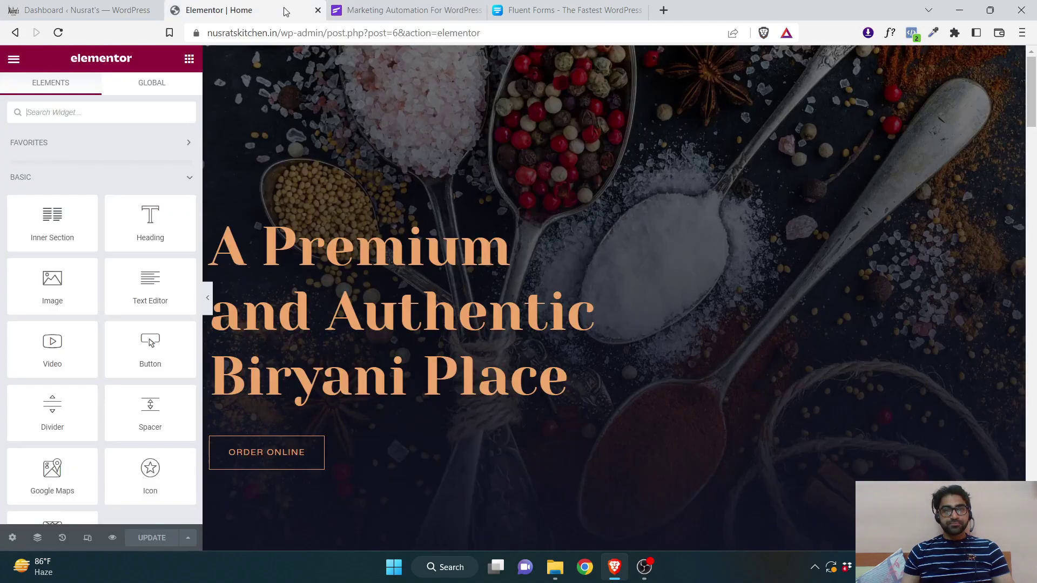
pyautogui.moveTo(1032, 98); pyautogui.dragTo(1031, 502)
pyautogui.scroll(-1, 805, 416)
pyautogui.scroll(15, 557, 291)
pyautogui.scroll(-7, 545, 288)
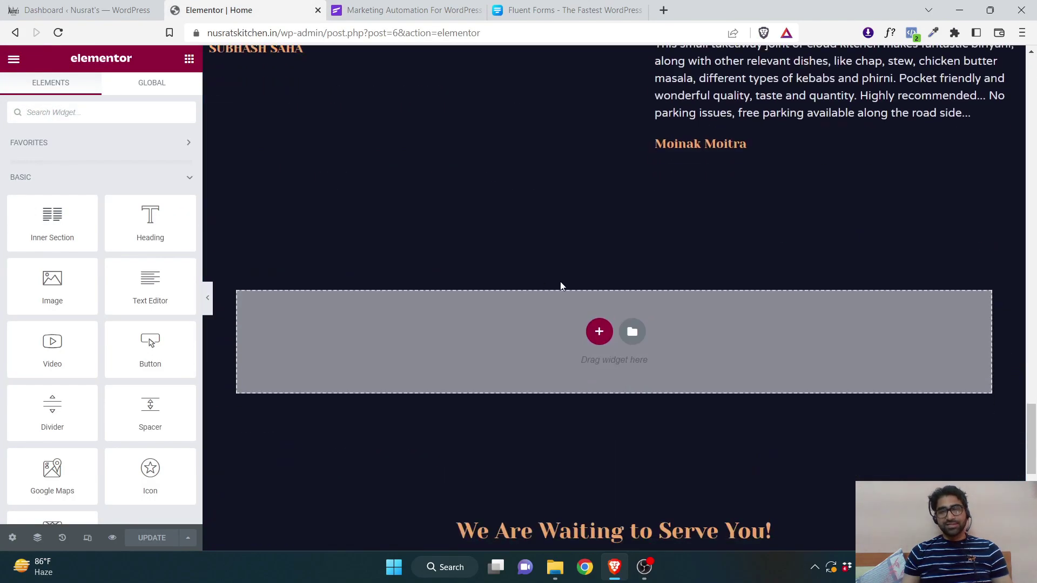
pyautogui.click(318, 10)
# - Open the site's Pages list in a separate browser tab from the WordPress admin
pyautogui.click(8, 10)
pyautogui.scroll(1, 22, 136)
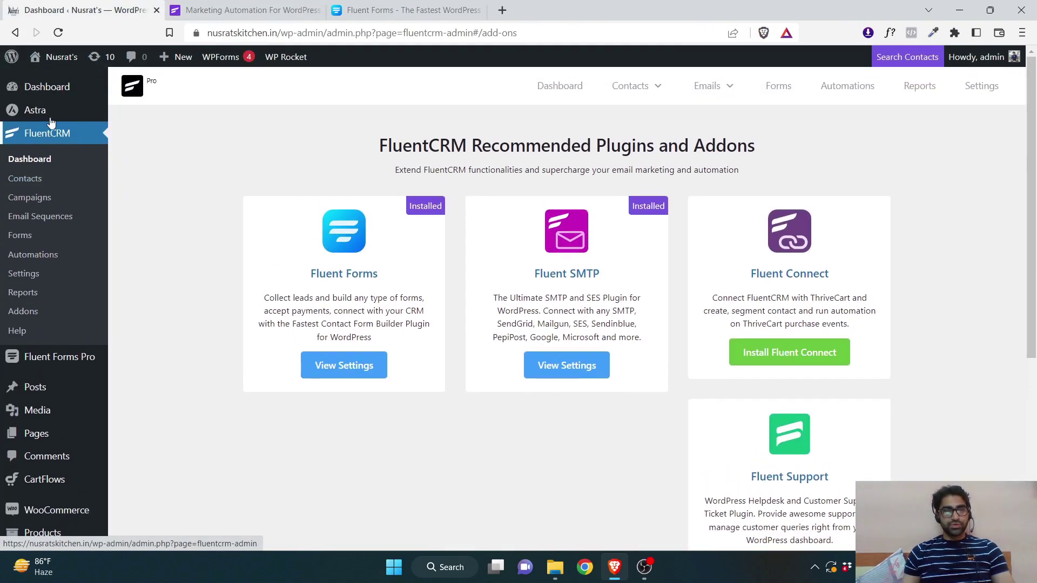
pyautogui.rightClick(50, 439)
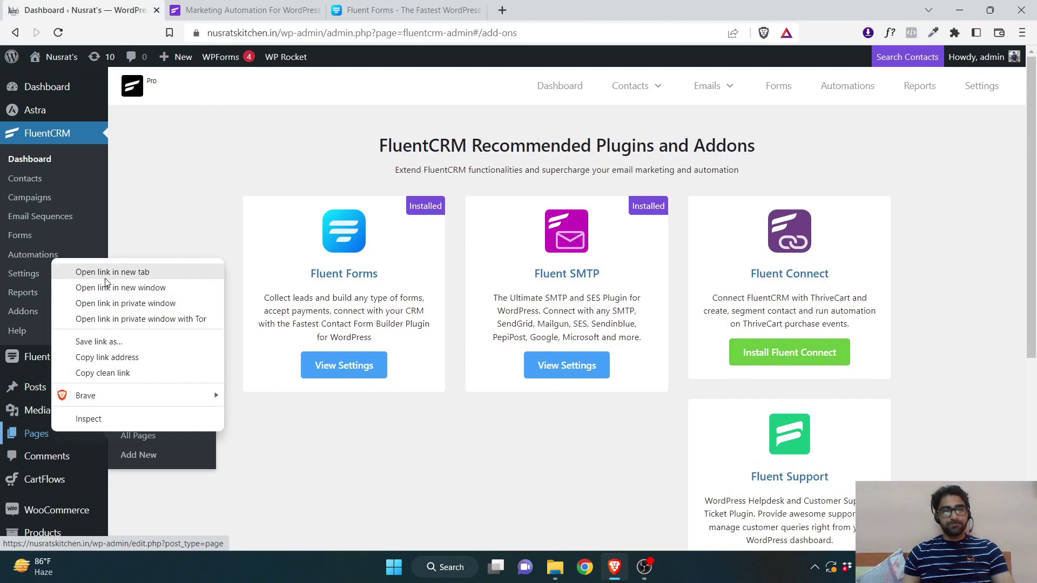
pyautogui.click(81, 269)
pyautogui.hotkey('ctrl', 'Tab')
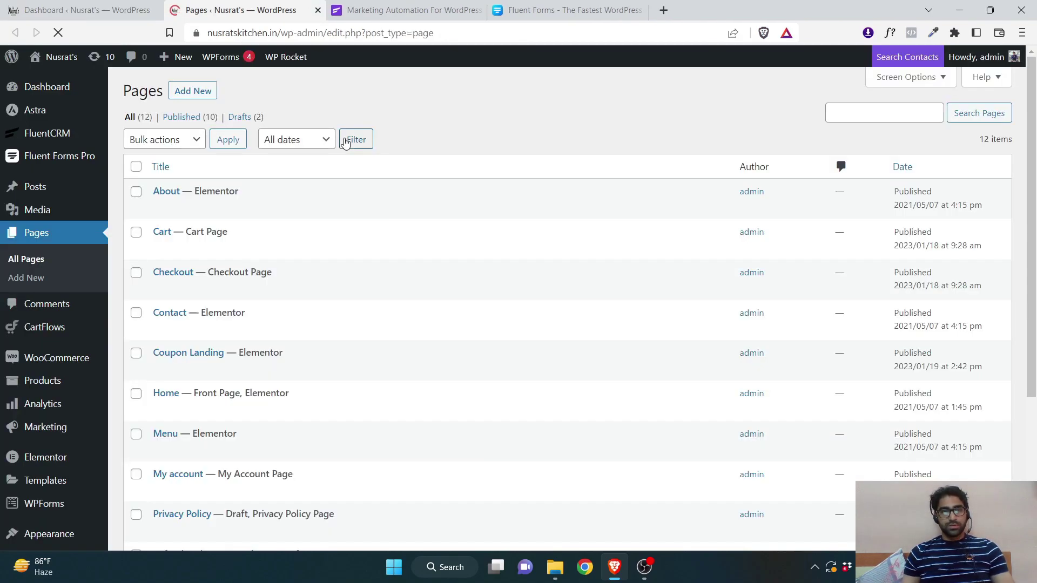
# - Find the Coupon Landing page in the list and view its live version in a separate browser tab
pyautogui.scroll(-3, 185, 266)
pyautogui.scroll(1, 193, 255)
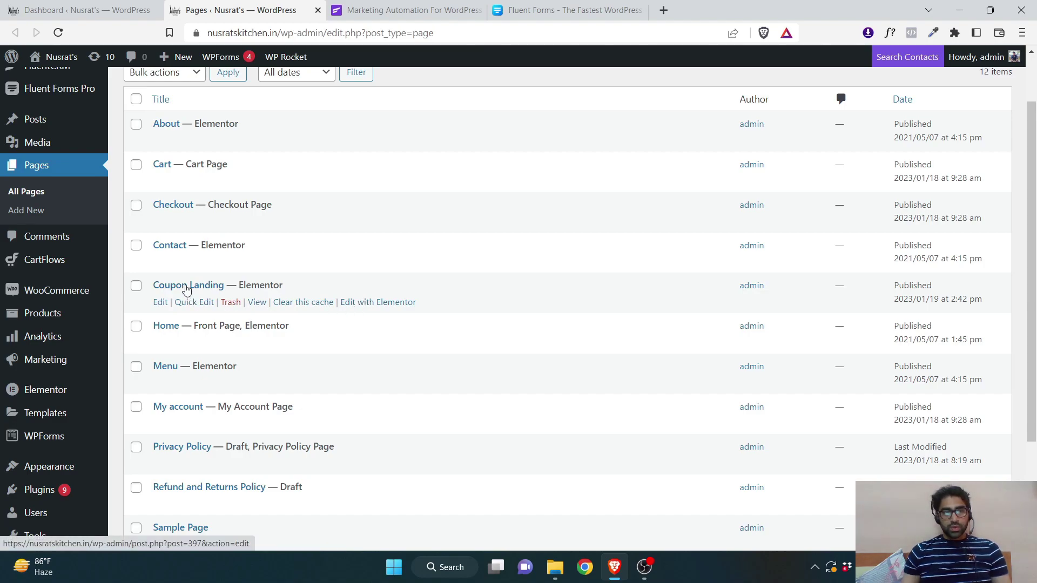
pyautogui.rightClick(360, 304)
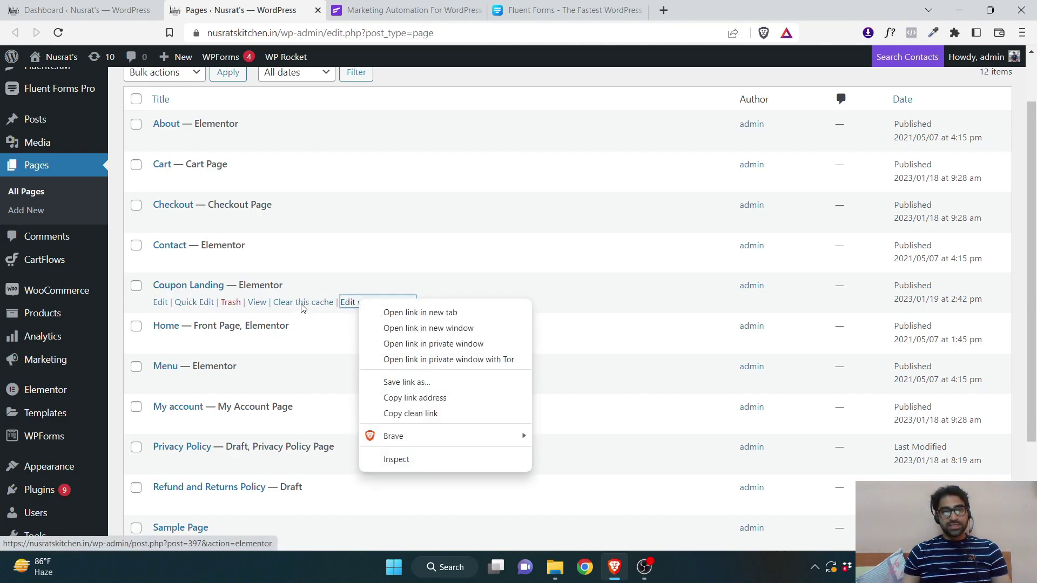
pyautogui.middleClick(253, 302)
pyautogui.click(406, 5)
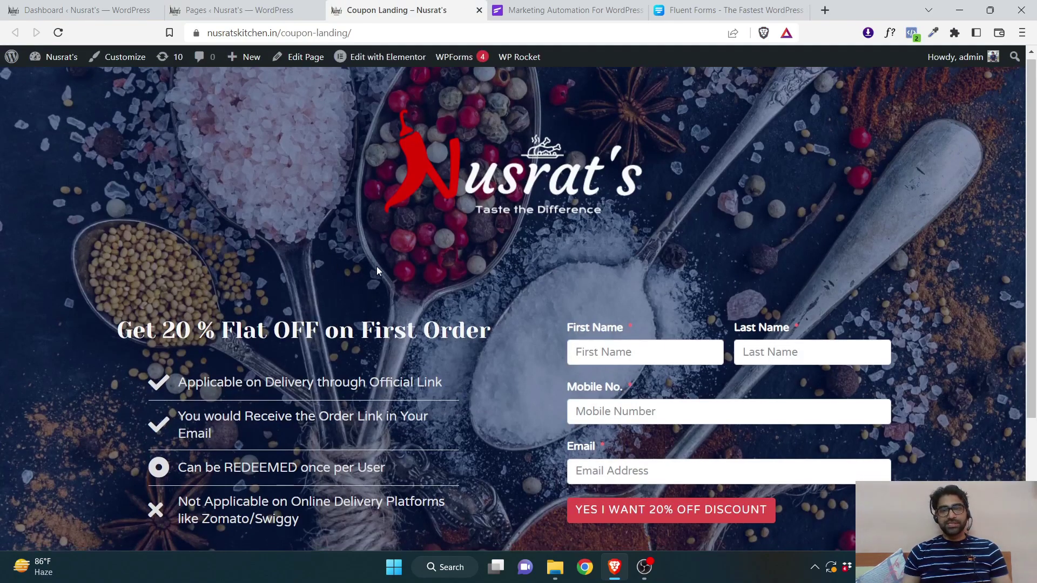
# - Examine the Coupon Landing page's discount heading and its form's name, mobile number and email fields
pyautogui.scroll(-2, 409, 255)
pyautogui.scroll(2, 409, 255)
pyautogui.scroll(-2, 261, 259)
pyautogui.moveTo(325, 199); pyautogui.dragTo(489, 201)
pyautogui.click(621, 224)
pyautogui.click(756, 226)
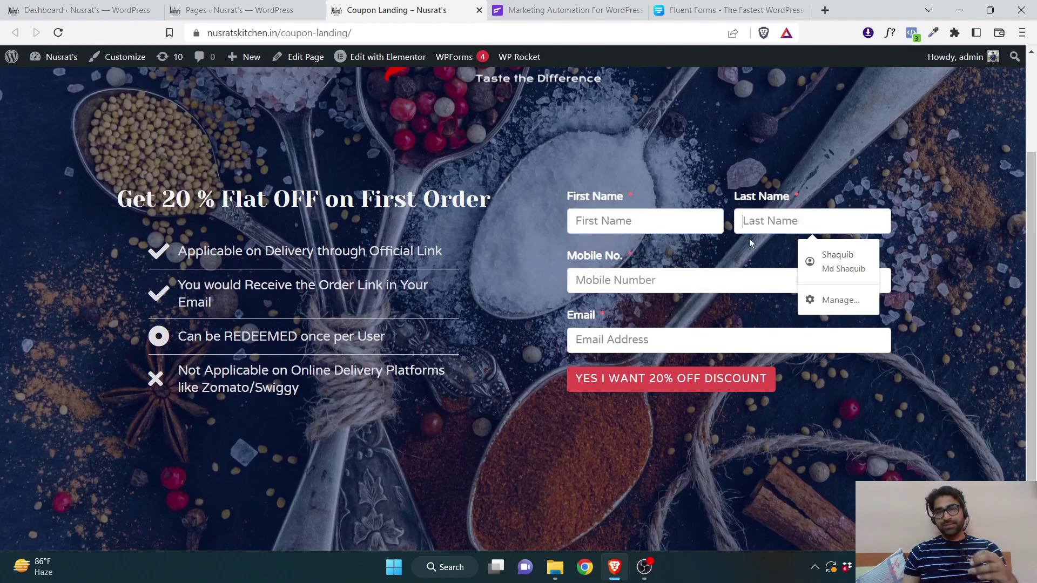
pyautogui.click(621, 280)
pyautogui.click(602, 343)
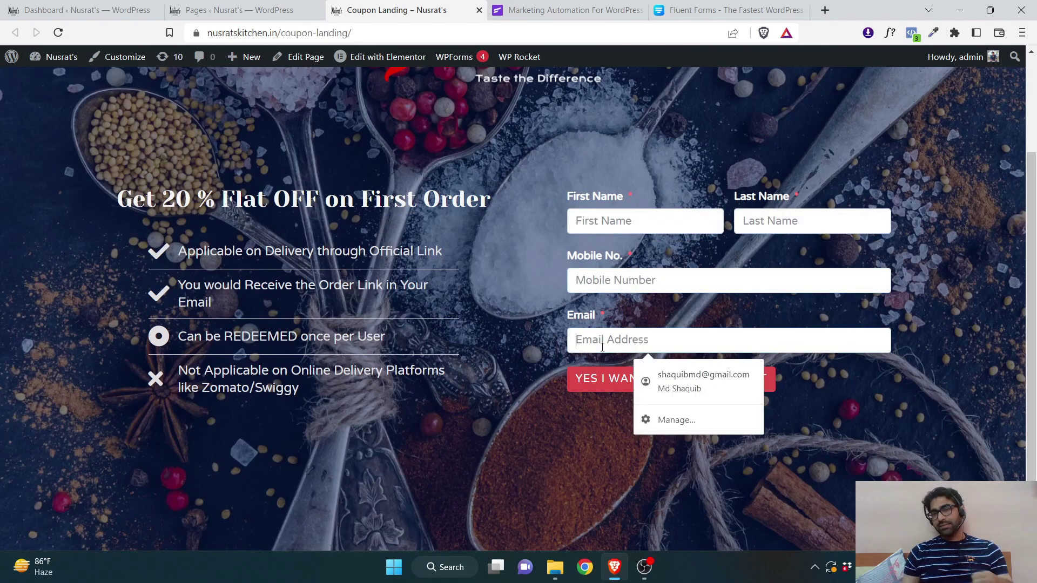
pyautogui.click(593, 401)
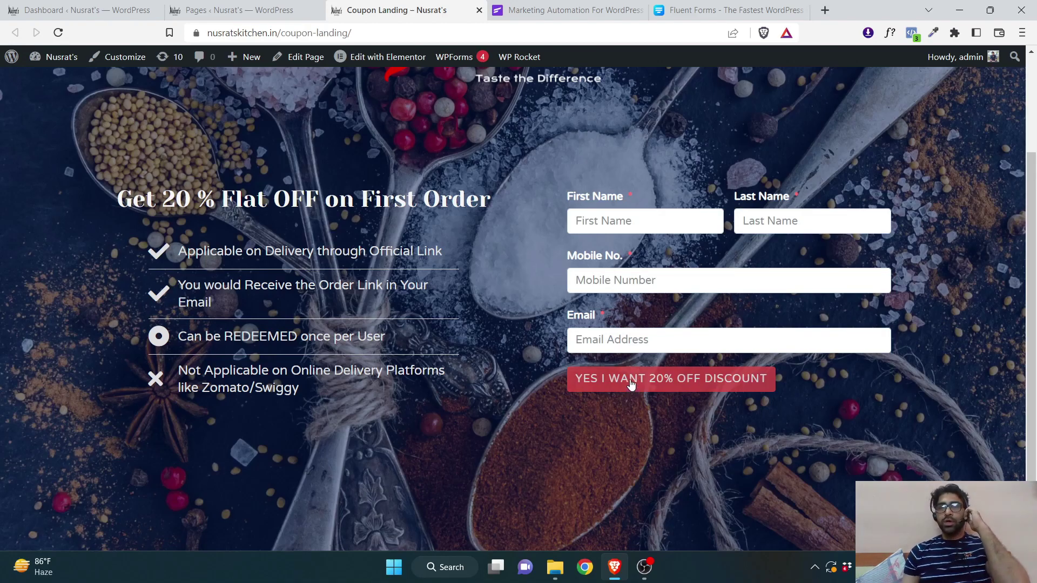
pyautogui.moveTo(1032, 282)
pyautogui.mouseDown()
pyautogui.moveTo(1033, 222)
pyautogui.moveTo(1034, 309)
pyautogui.moveTo(1033, 265)
pyautogui.mouseUp()
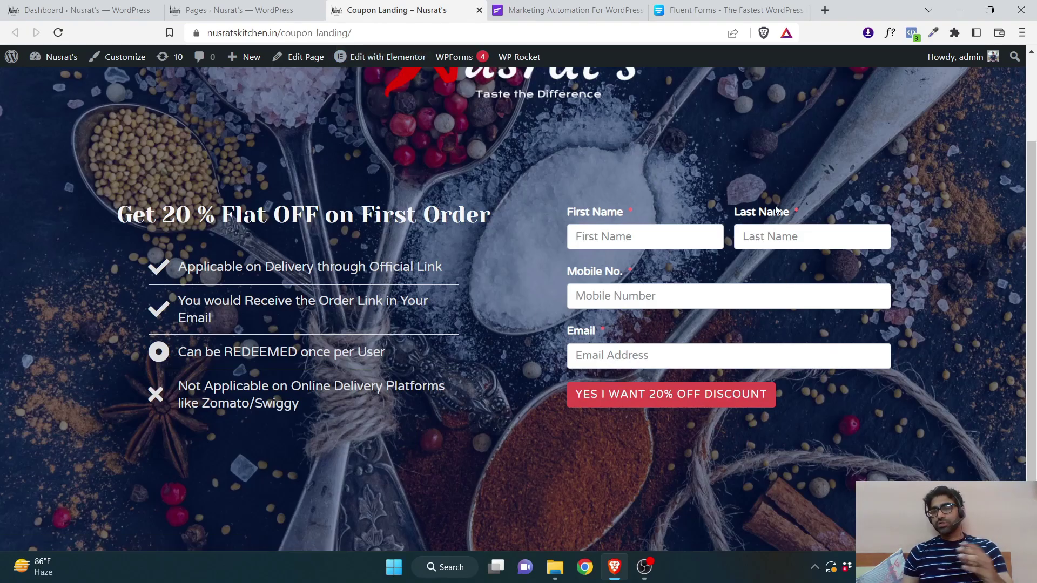
# - Create a new blank form in Fluent Forms Pro
pyautogui.click(96, 18)
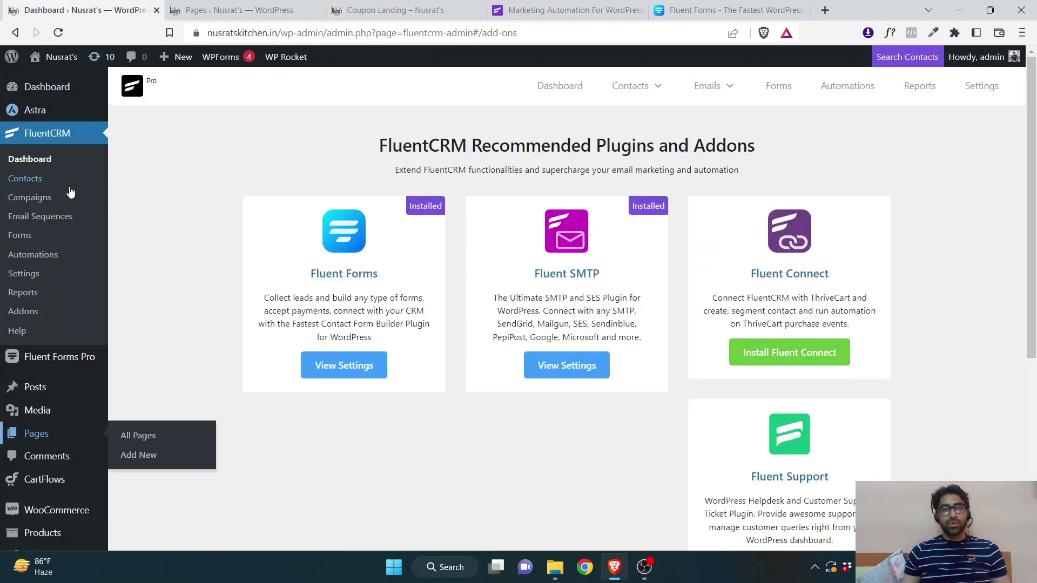
pyautogui.moveTo(33, 359)
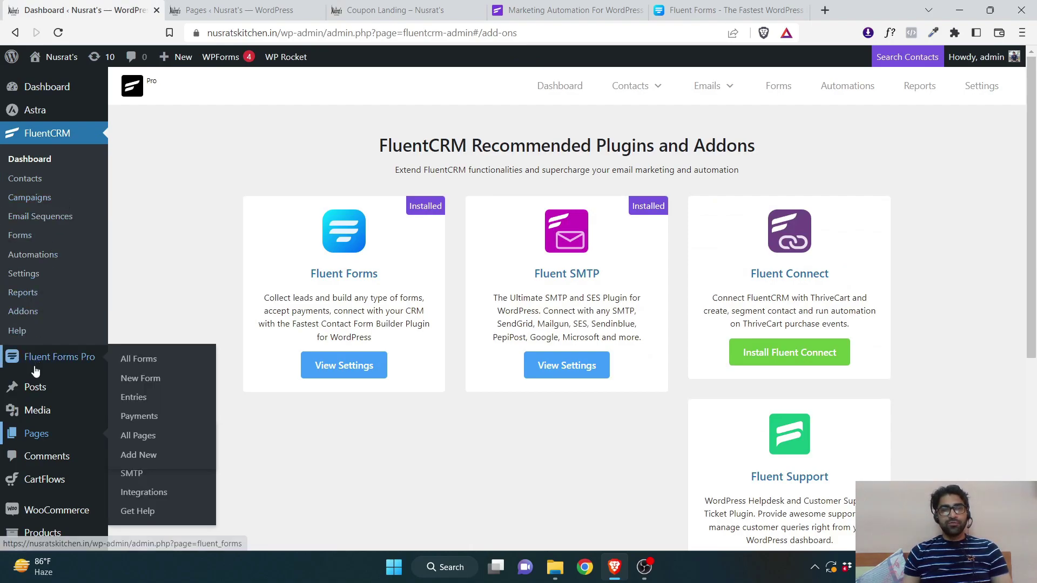
pyautogui.click(130, 361)
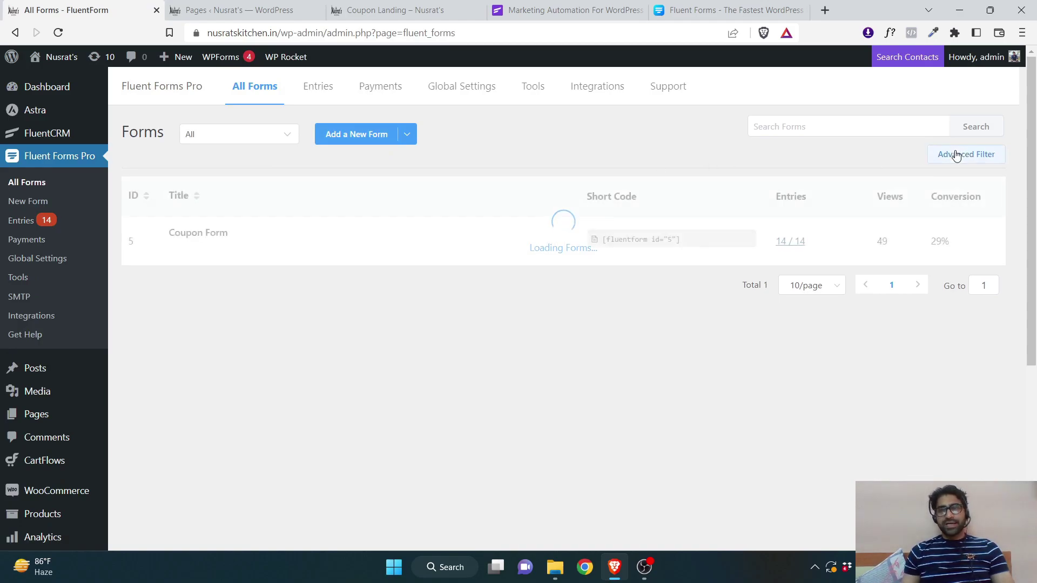
pyautogui.click(332, 134)
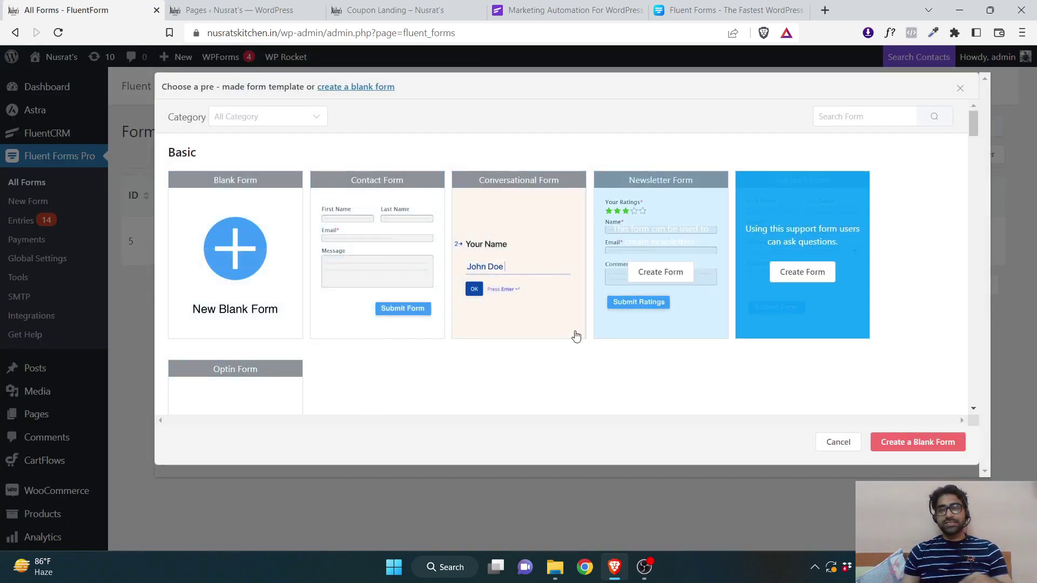
pyautogui.scroll(-1, 271, 386)
pyautogui.click(241, 222)
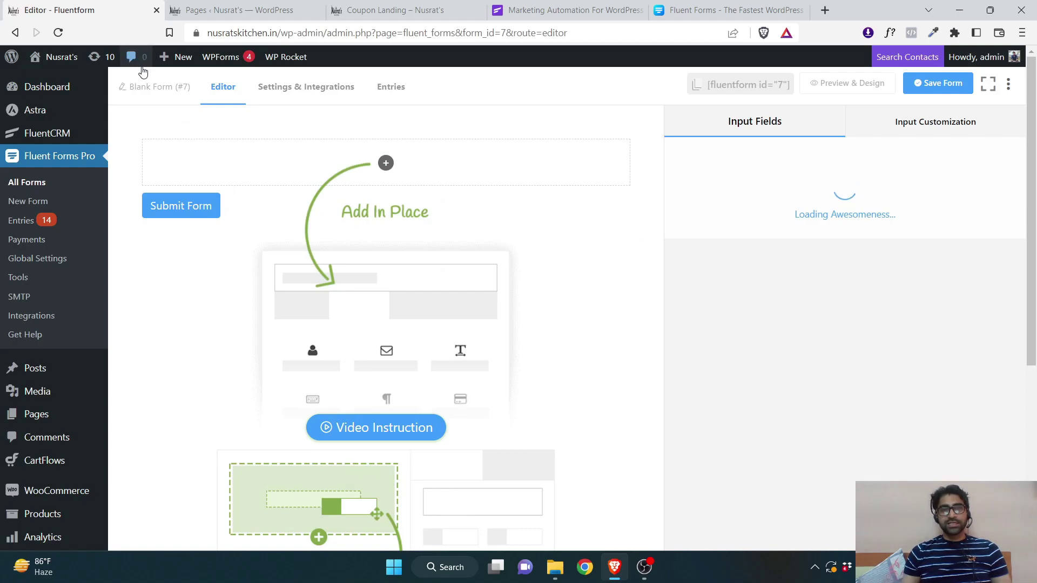
pyautogui.click(154, 88)
pyautogui.click(107, 195)
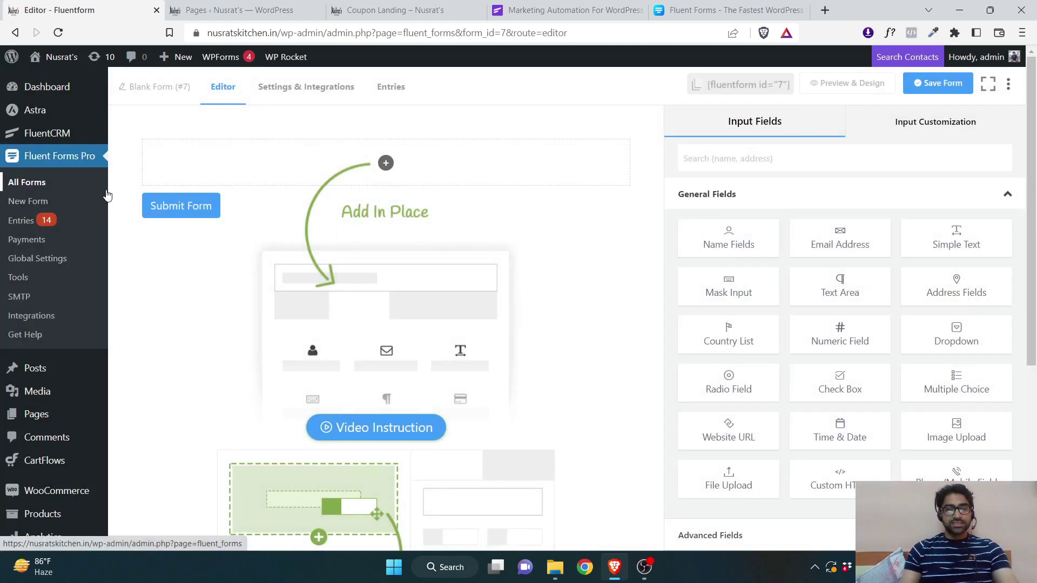
pyautogui.scroll(-5, 106, 195)
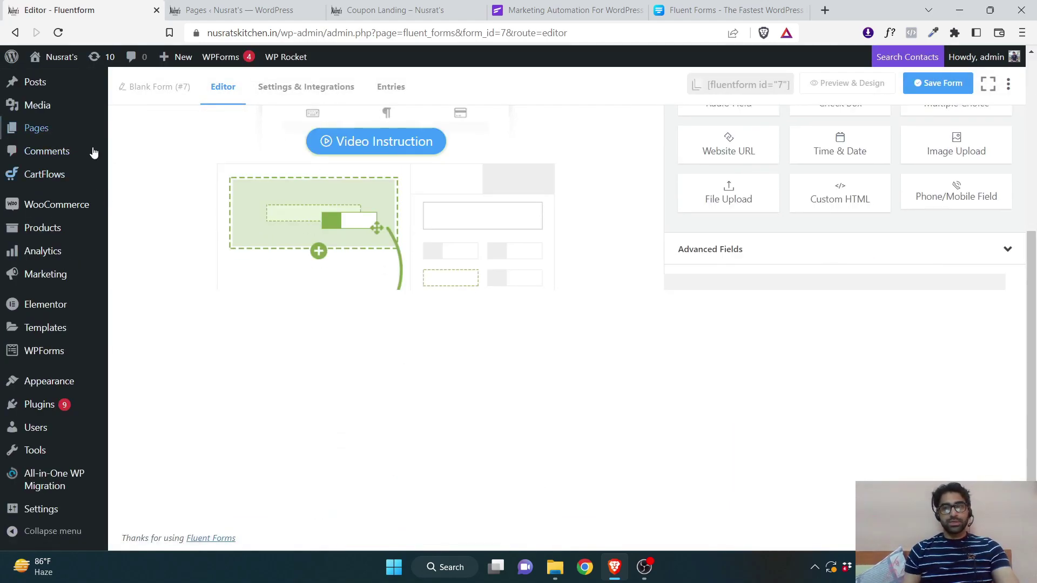
pyautogui.scroll(3, 234, 155)
pyautogui.scroll(3, 234, 156)
# - Rename the blank form as "Demo Optin"
pyautogui.click(159, 87)
pyautogui.click(455, 198)
pyautogui.hotkey('ctrl', 'a')
pyautogui.write('Demo OPtin')
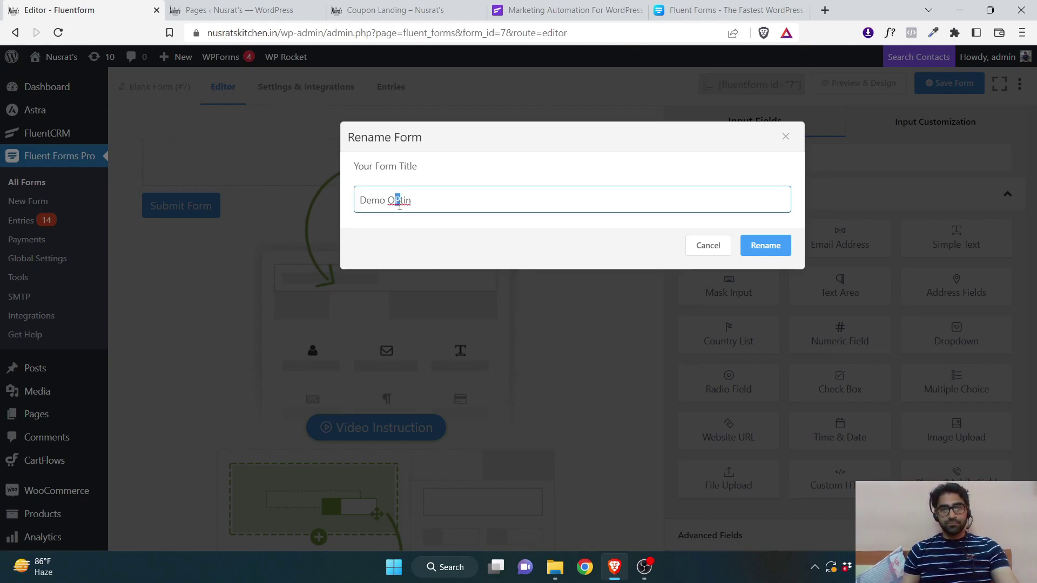
pyautogui.write('p')
pyautogui.click(778, 247)
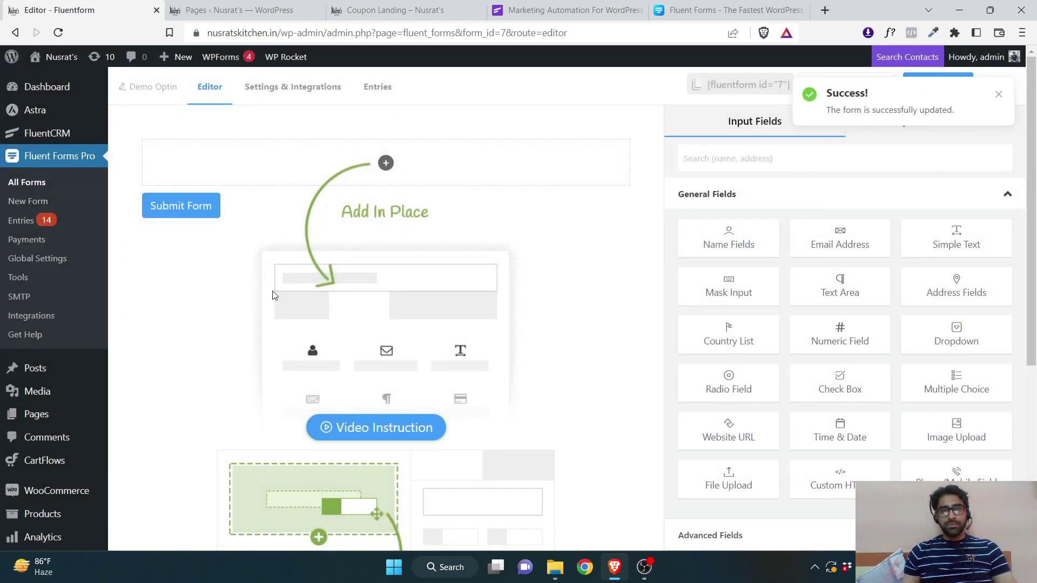
# - Add Name Fields and an Email Address field to the form and check the name fields' advanced options
pyautogui.click(711, 236)
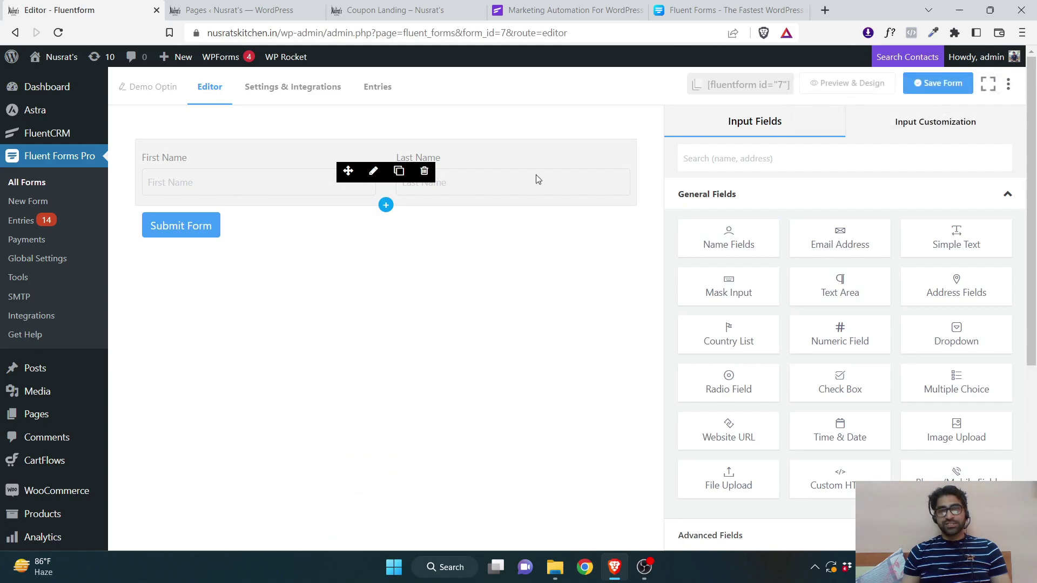
pyautogui.click(847, 244)
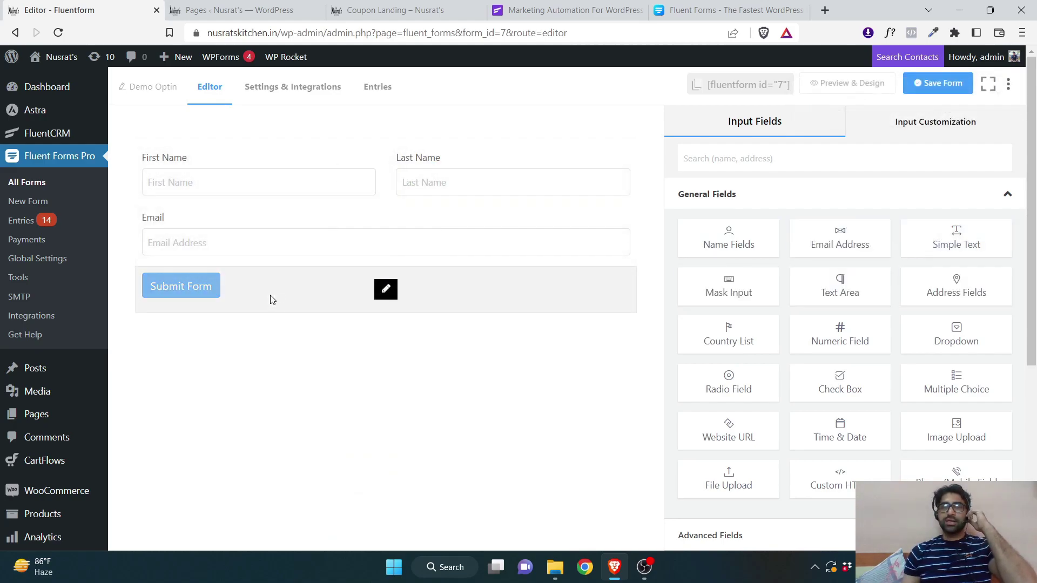
pyautogui.click(200, 179)
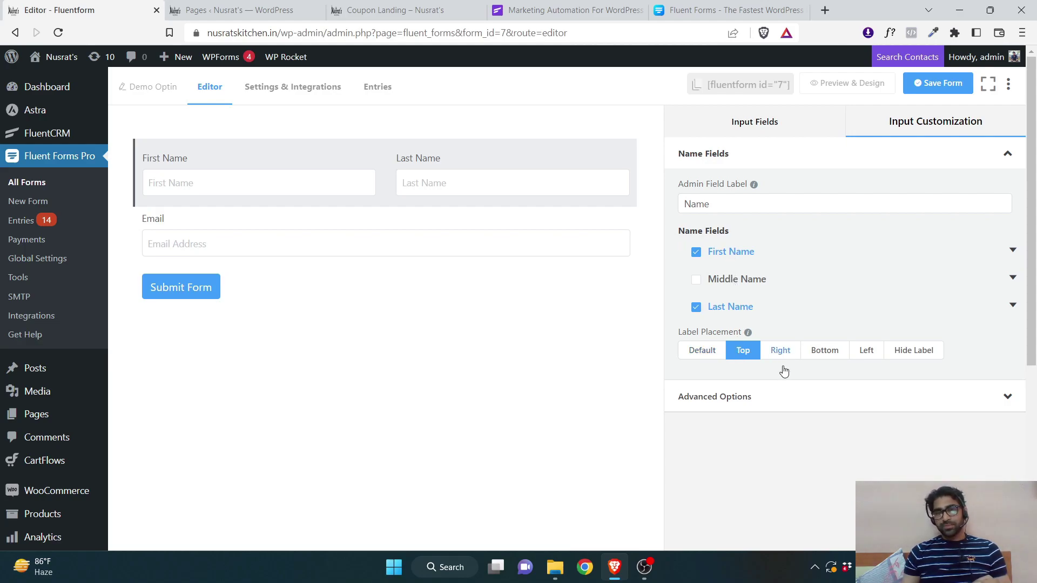
pyautogui.click(732, 396)
pyautogui.scroll(-2, 747, 351)
pyautogui.scroll(3, 750, 324)
pyautogui.moveTo(752, 314)
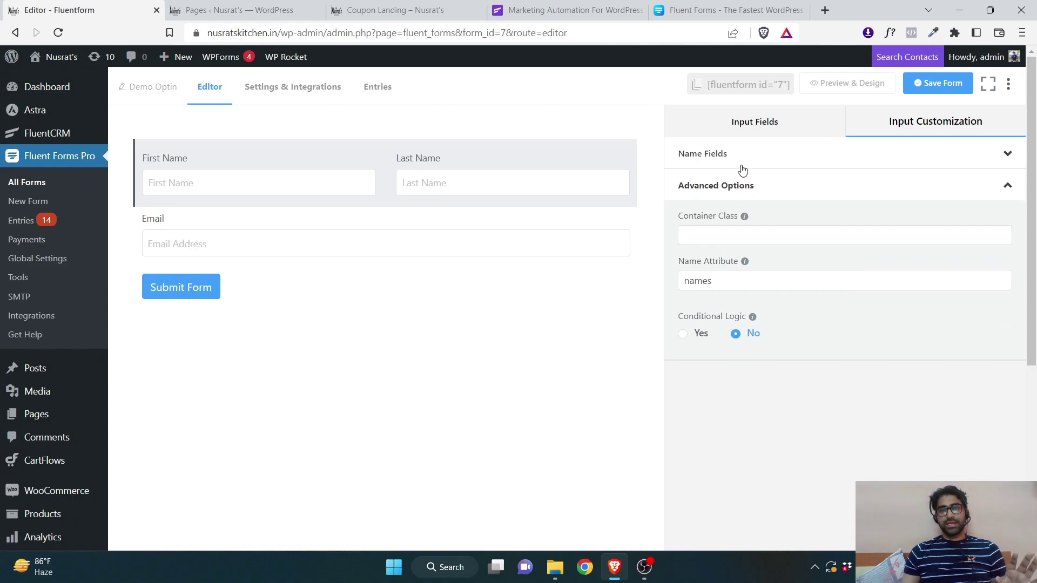
pyautogui.click(754, 130)
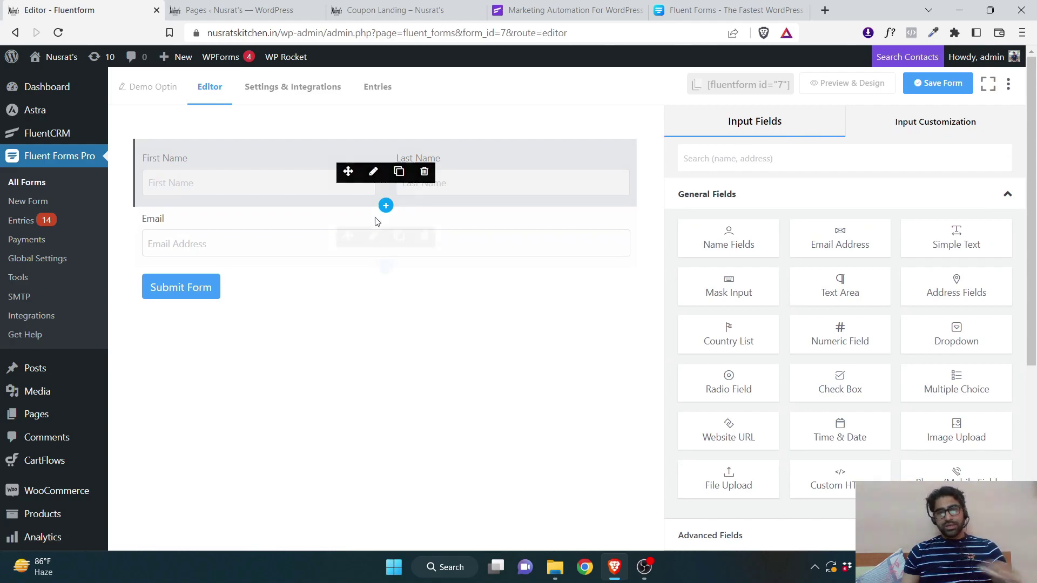
# - Make the Email field required and save the form
pyautogui.click(265, 251)
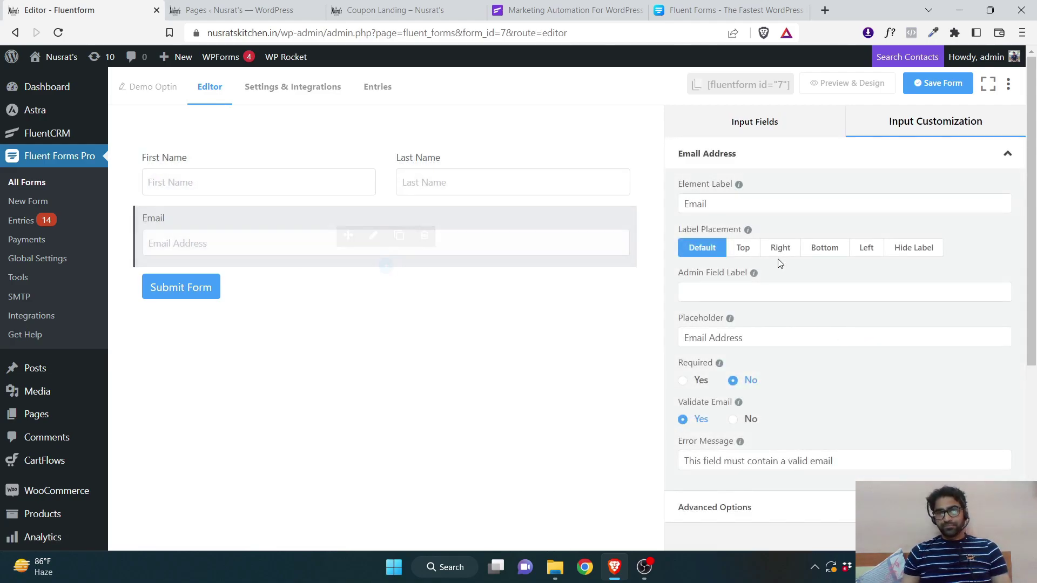
pyautogui.click(683, 380)
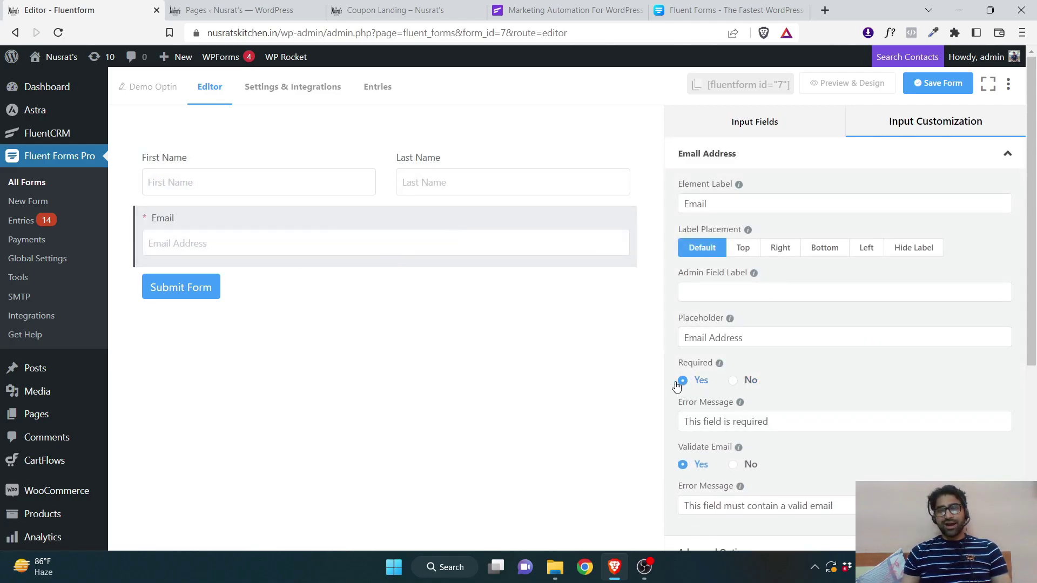
pyautogui.click(243, 170)
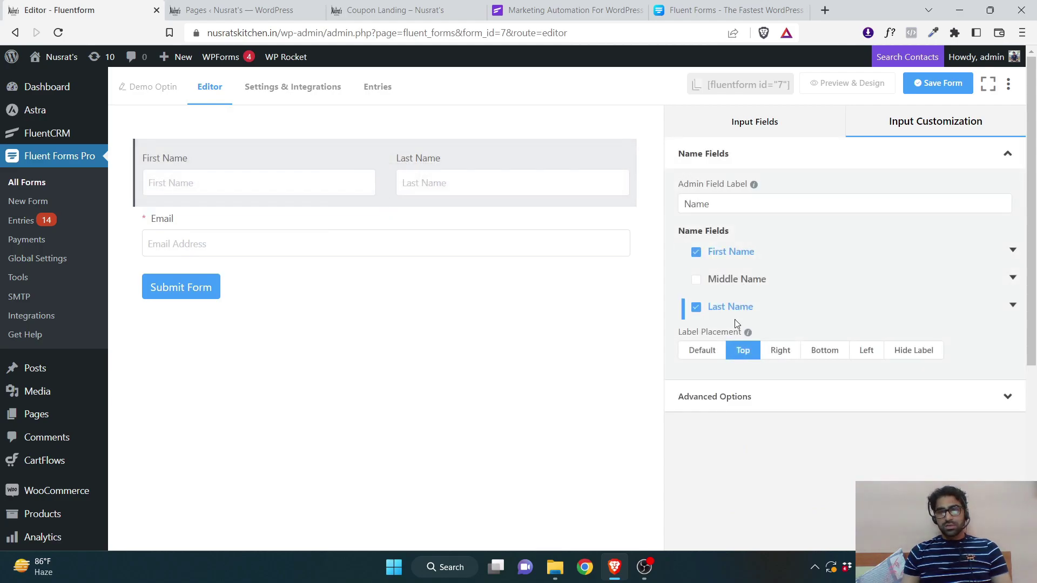
pyautogui.hotkey('ctrl', 's')
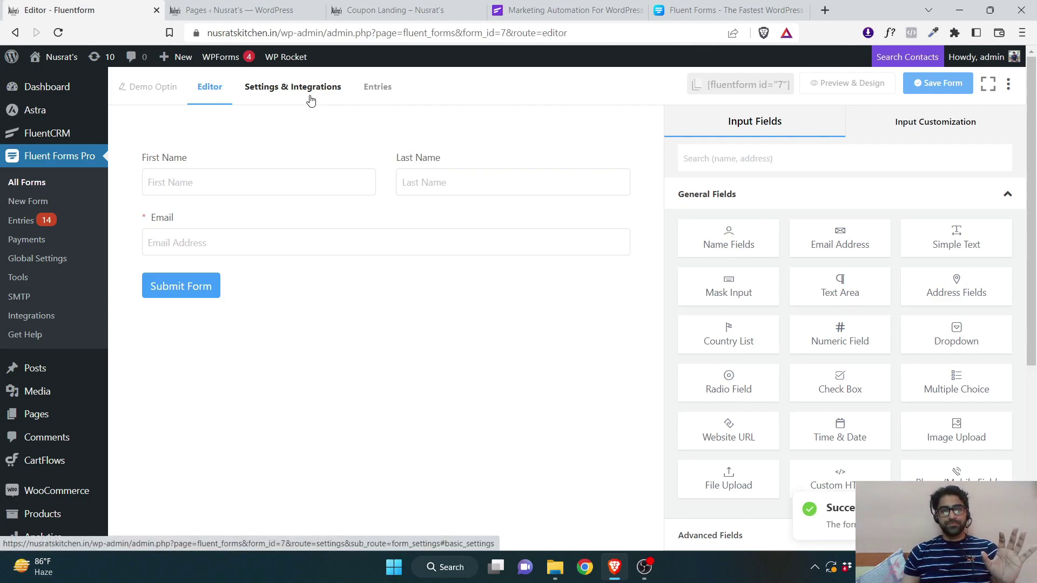
# - Open the Lists page for contacts in FluentCRM
pyautogui.moveTo(69, 132)
pyautogui.click(127, 289)
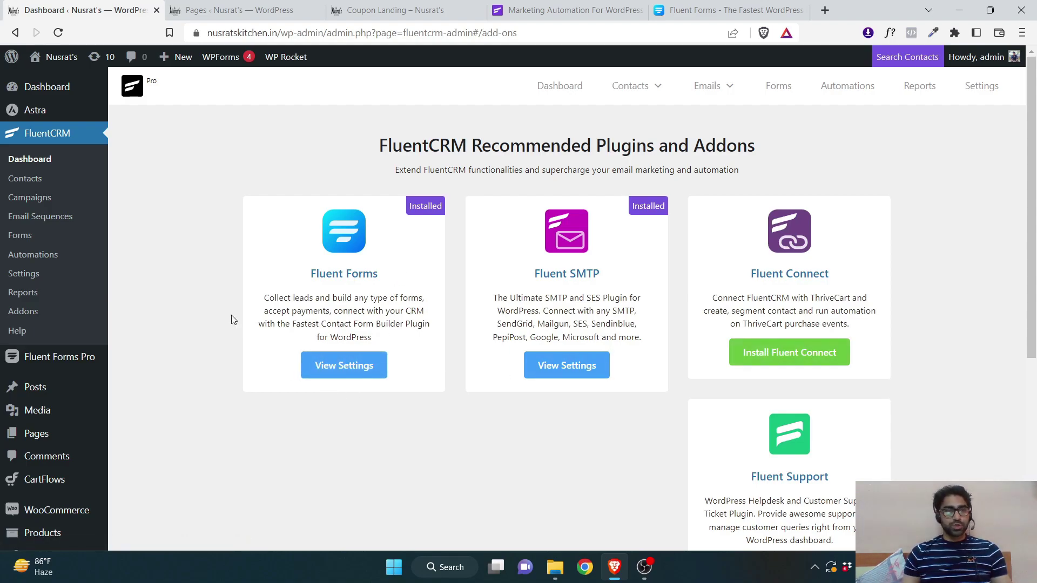
pyautogui.click(45, 185)
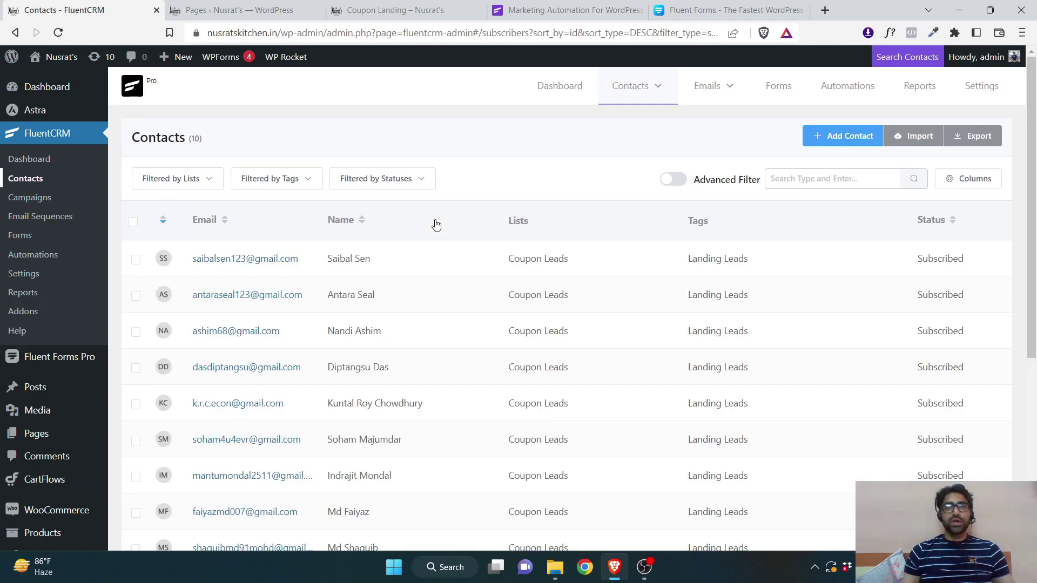
pyautogui.moveTo(631, 85)
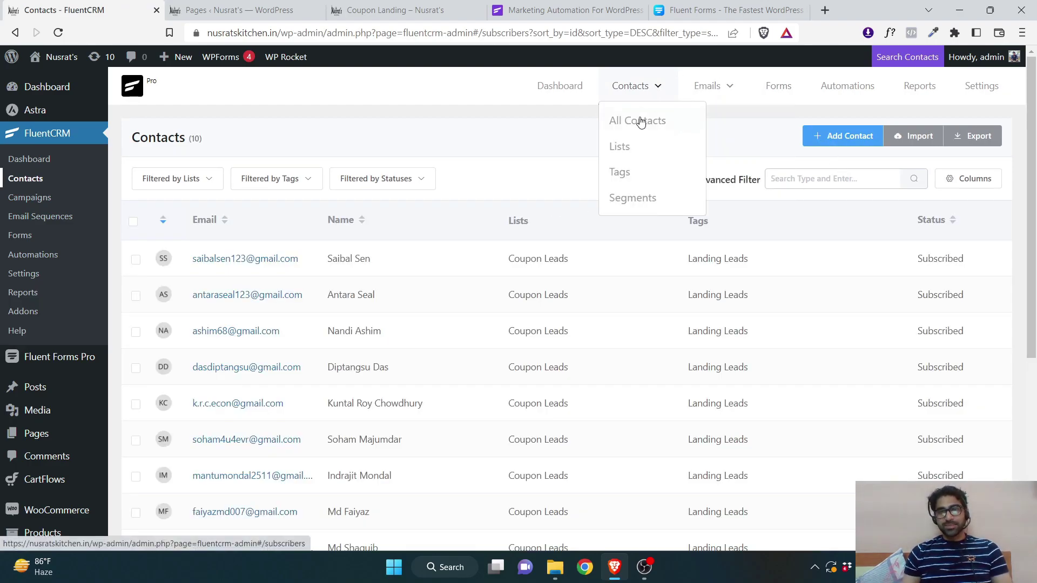
pyautogui.click(626, 148)
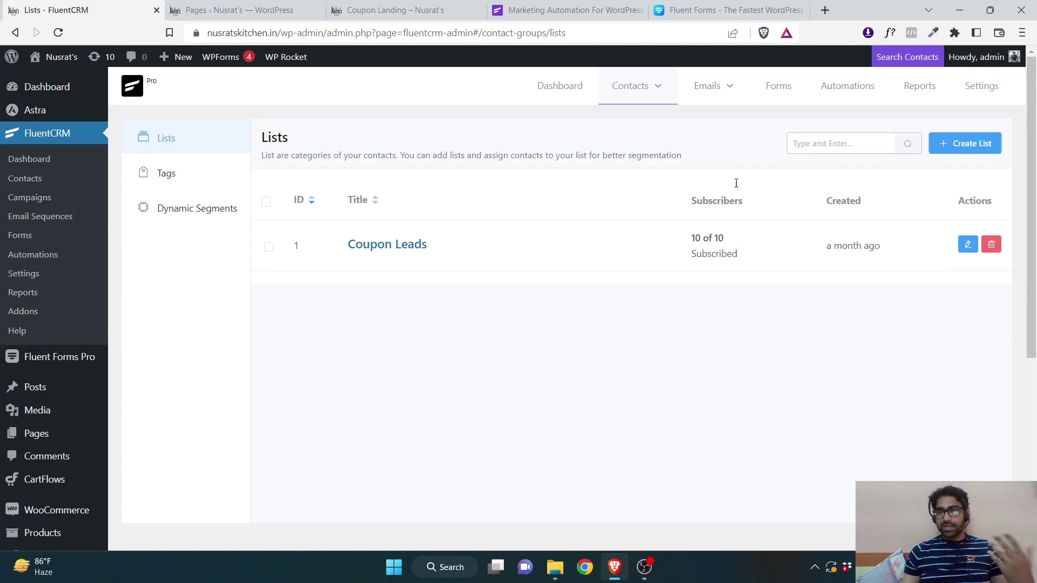
# - Create a contact list titled "Opt-in List" with the slug opt-in-list and open its contacts
pyautogui.click(964, 143)
pyautogui.click(337, 142)
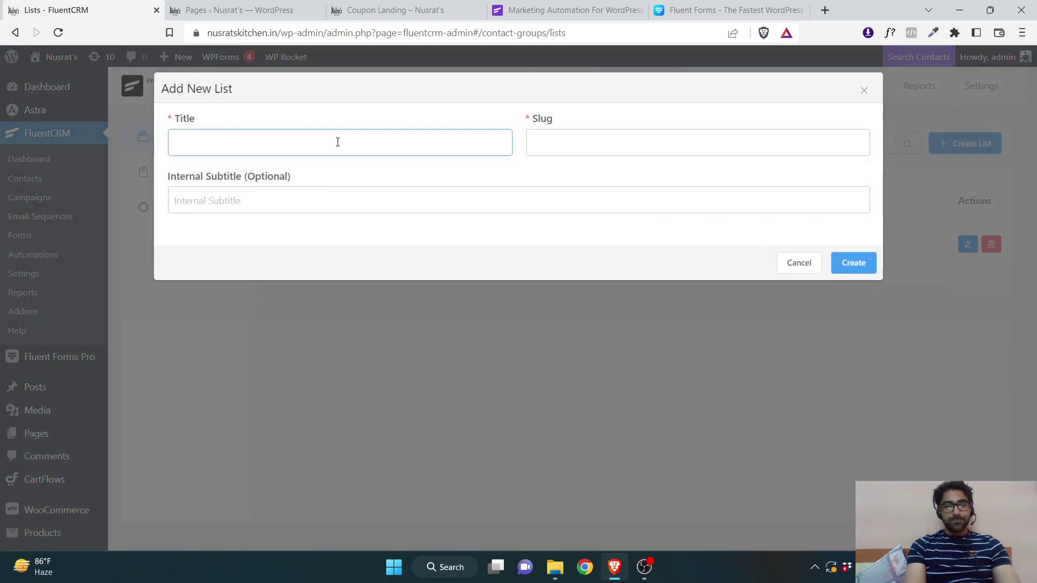
pyautogui.write('OPtin List')
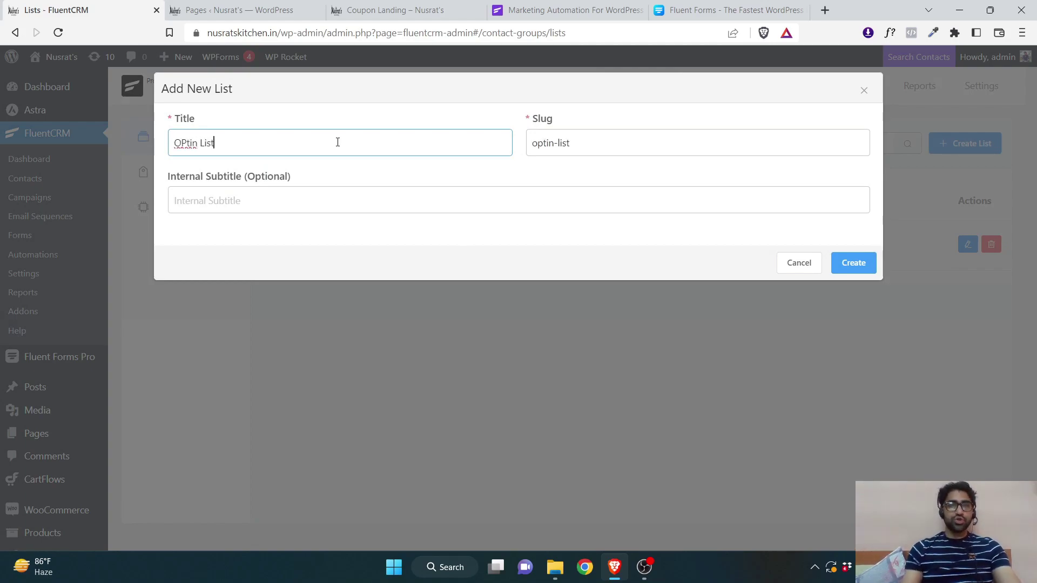
pyautogui.rightClick(184, 149)
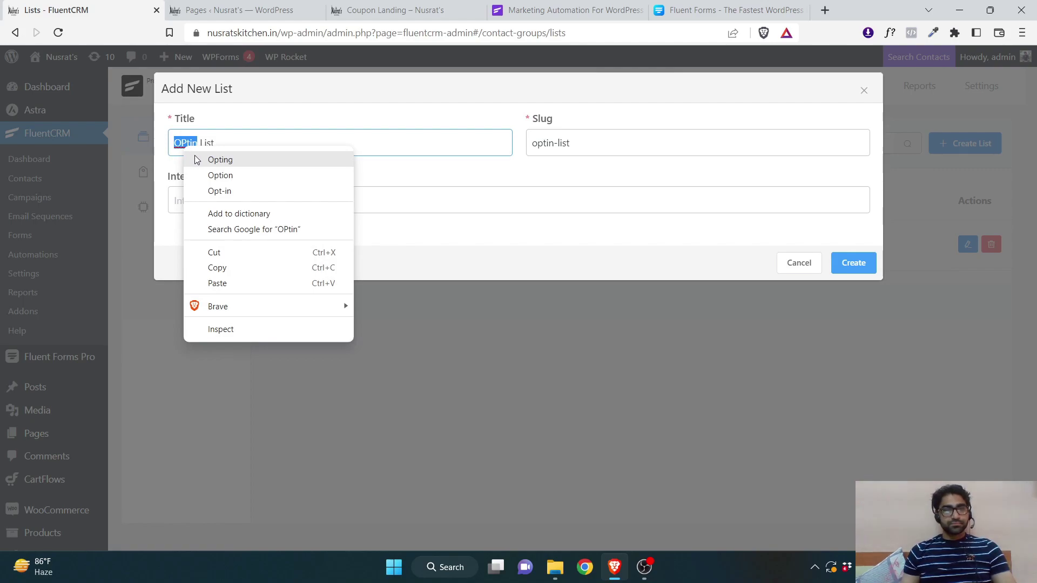
pyautogui.click(216, 189)
pyautogui.click(580, 144)
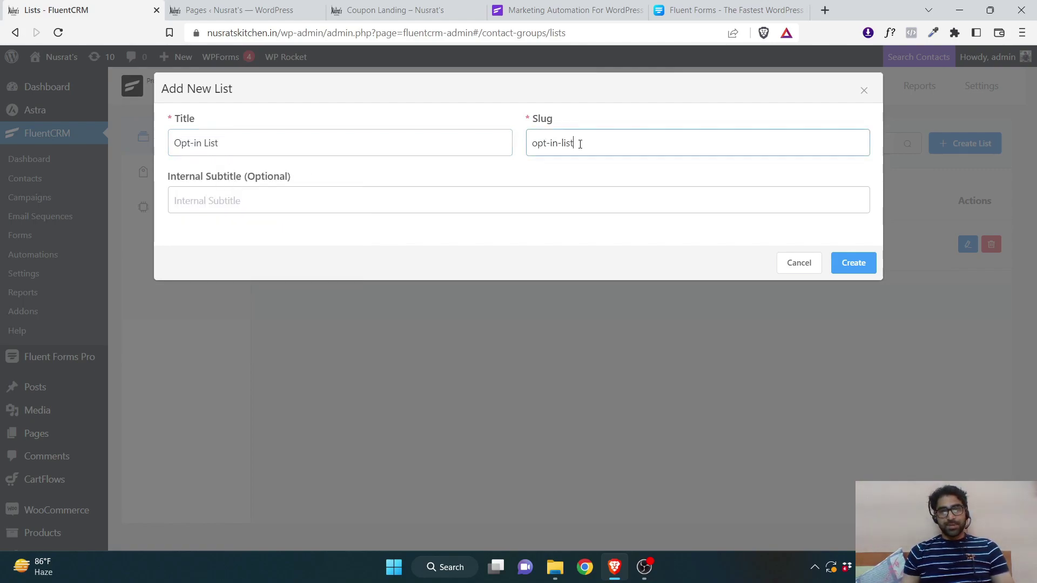
pyautogui.click(857, 262)
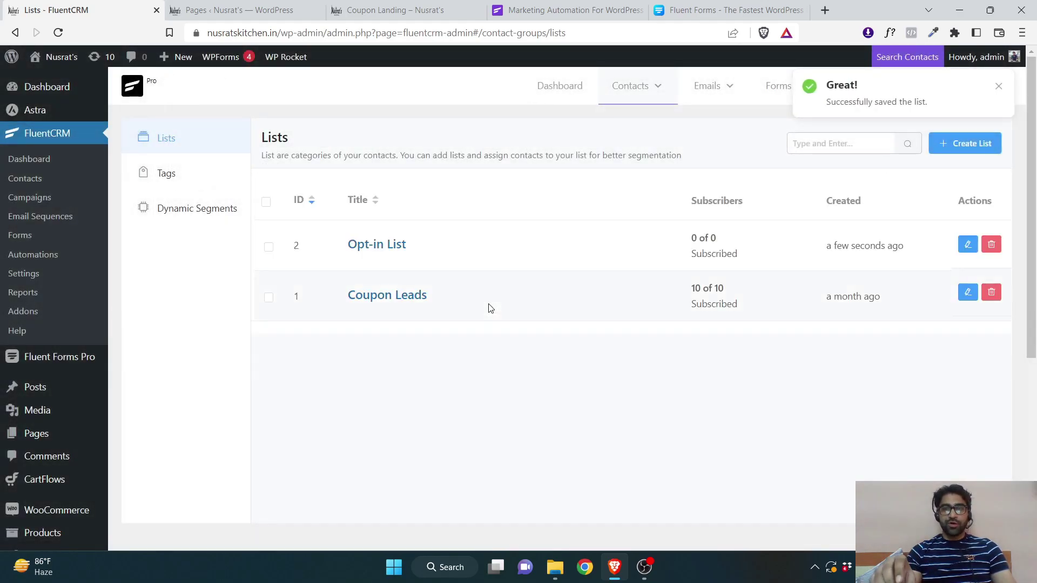
pyautogui.click(378, 251)
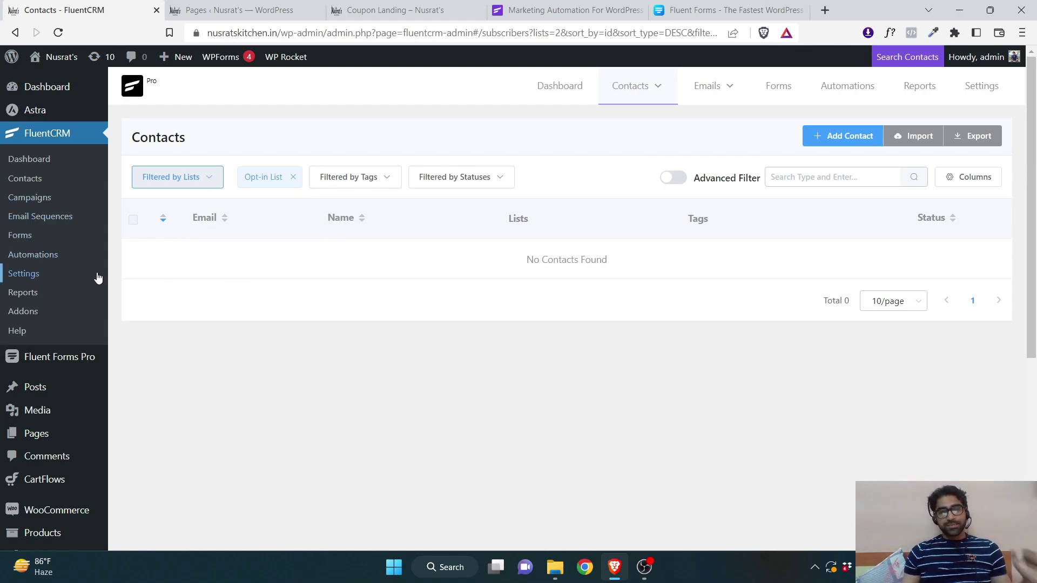
# - Add a new FluentCRM integration feed to the Demo Optin form in Fluent Forms
pyautogui.moveTo(45, 365)
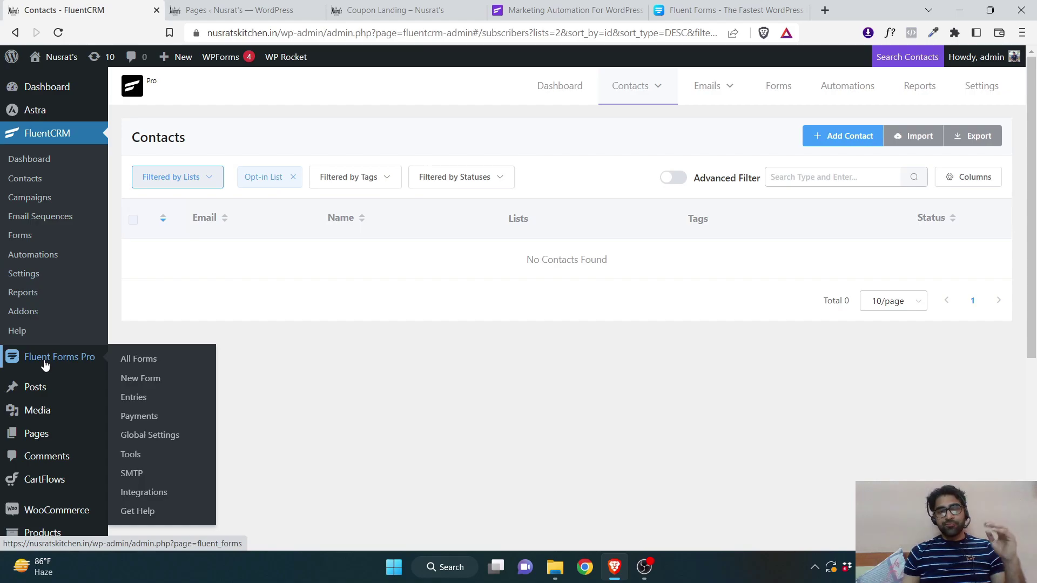
pyautogui.click(43, 360)
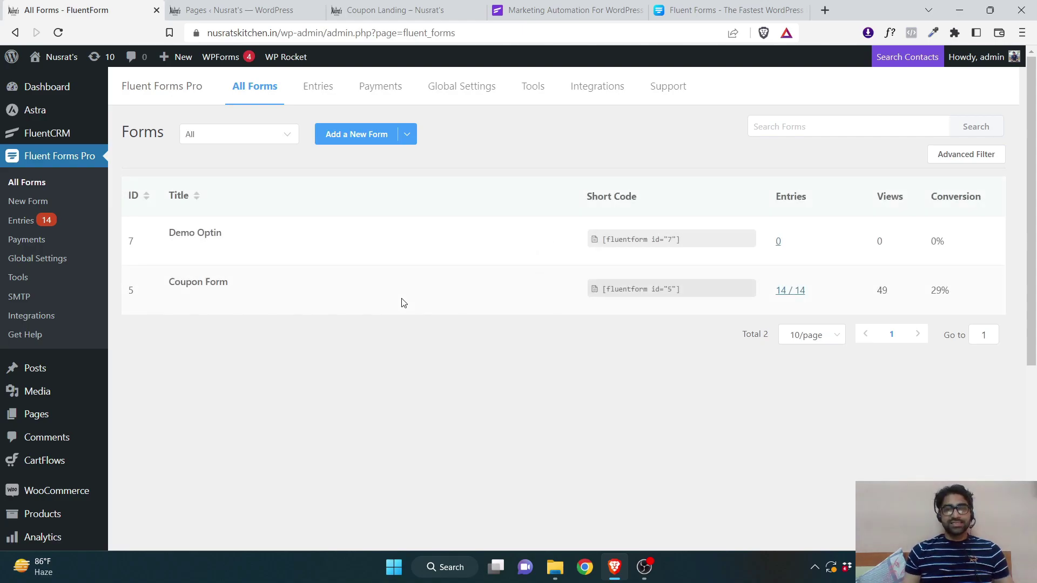
pyautogui.click(205, 251)
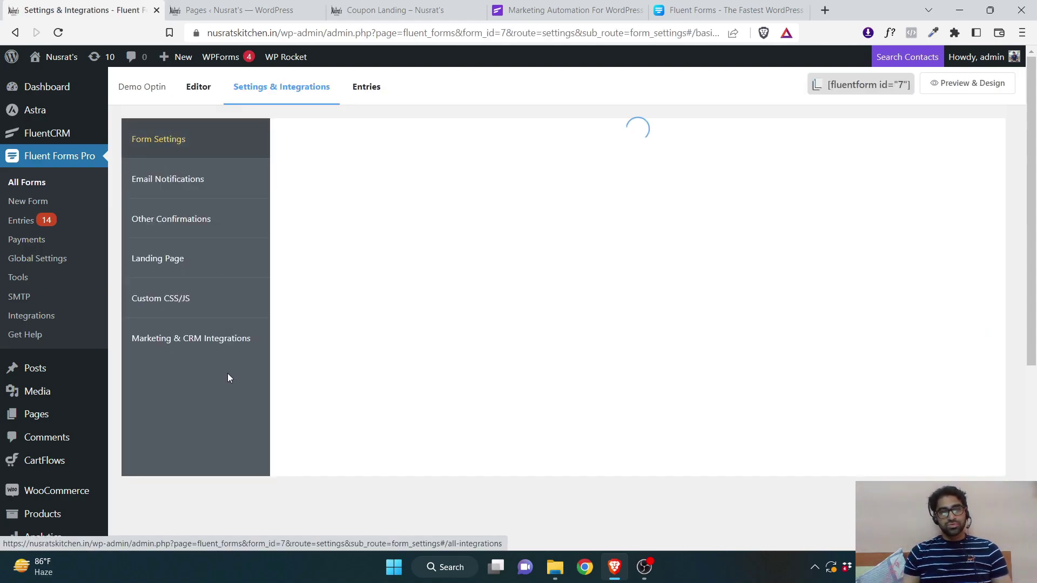
pyautogui.click(202, 354)
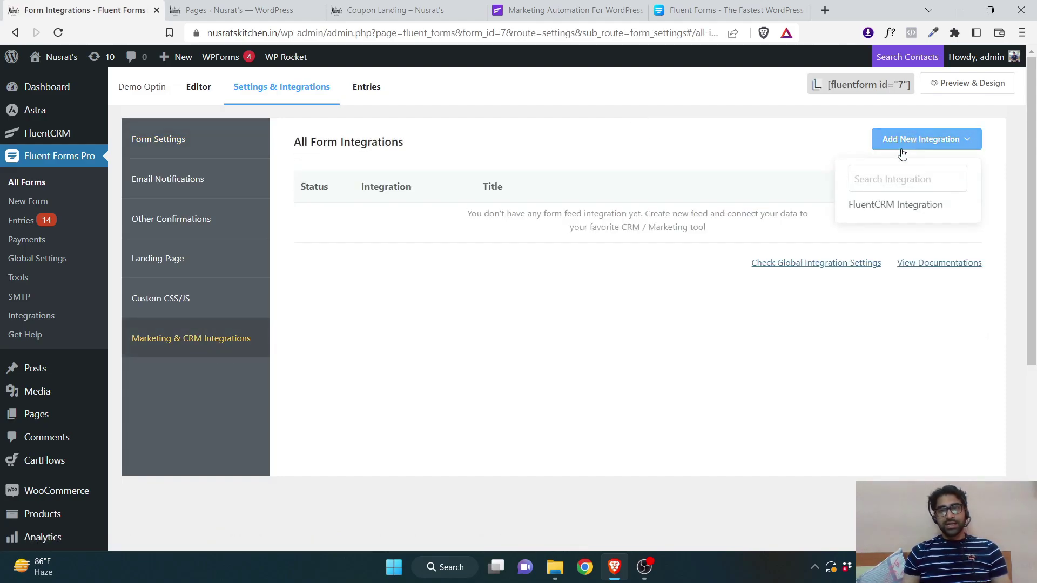
pyautogui.moveTo(919, 141)
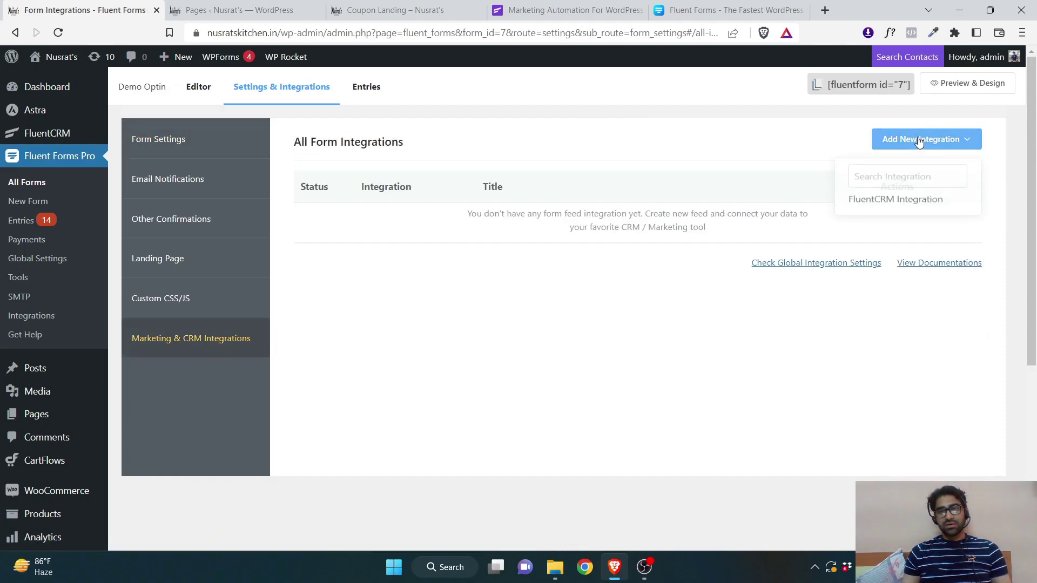
pyautogui.click(896, 208)
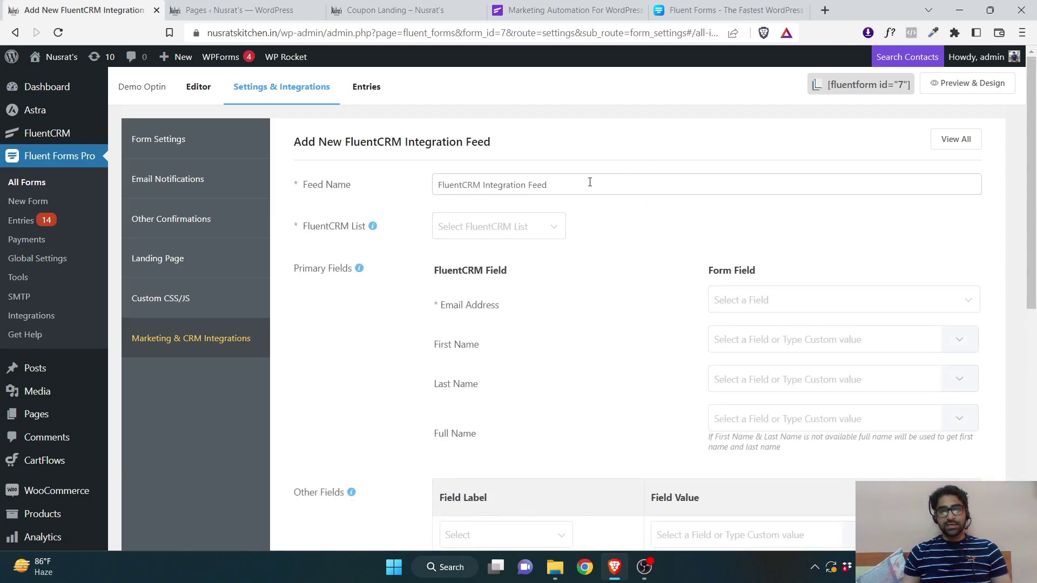
# - Name the feed "Demo Optin Integration" and assign it to the Opt-in List
pyautogui.moveTo(590, 183); pyautogui.dragTo(307, 196)
pyautogui.write('Demo Opti')
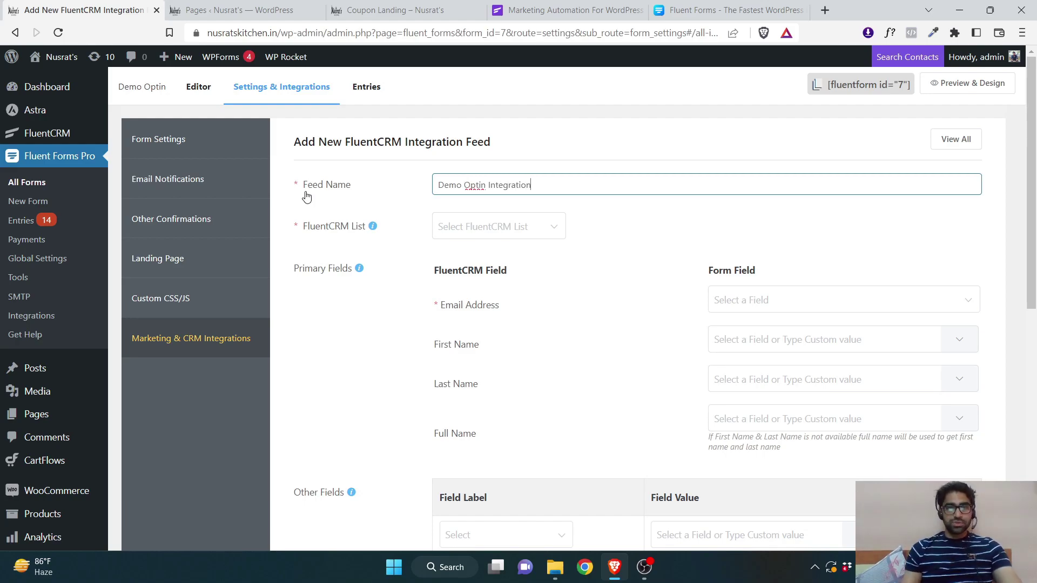
pyautogui.click(454, 227)
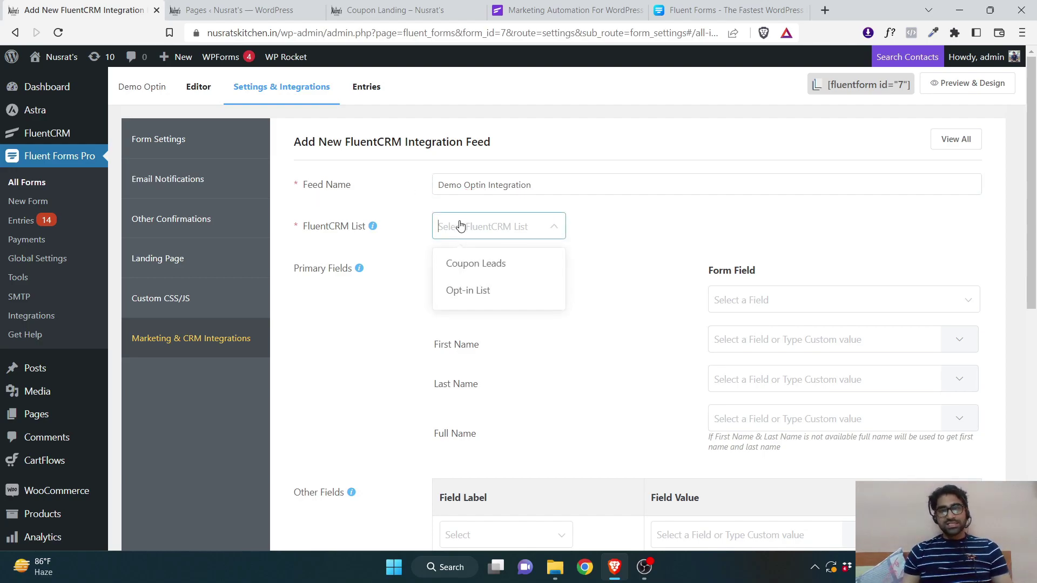
pyautogui.click(467, 291)
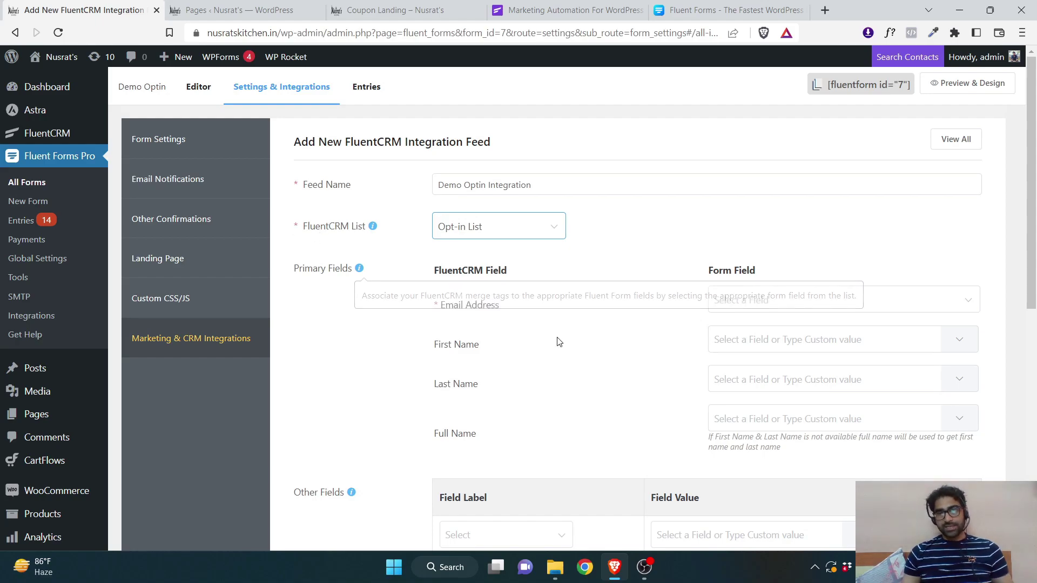
# - Map the feed's email address, first name and last name to the form's Email, names[First Name] and names[Last Name] fields
pyautogui.scroll(-1, 551, 335)
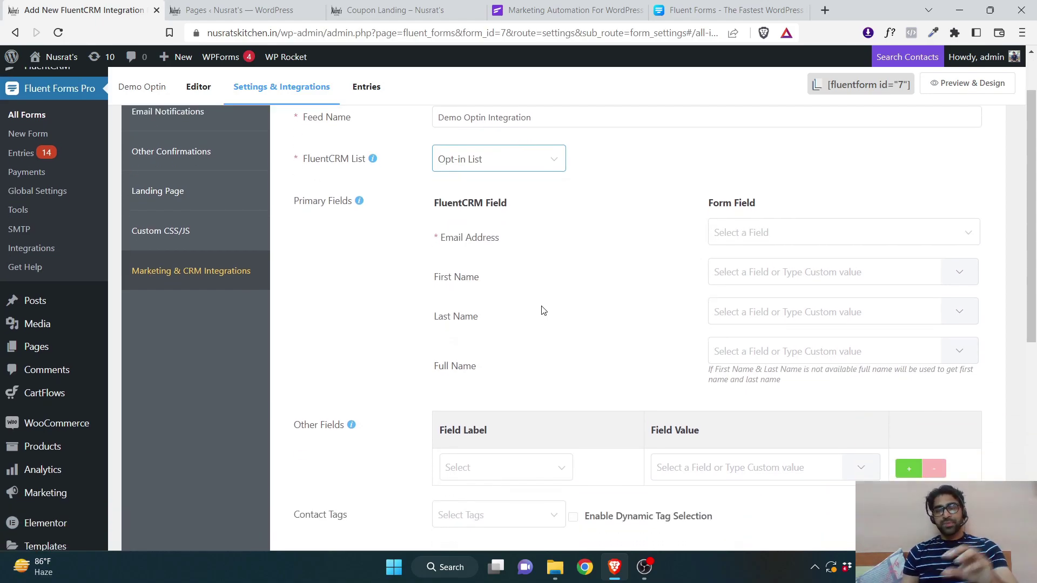
pyautogui.click(757, 231)
pyautogui.click(734, 268)
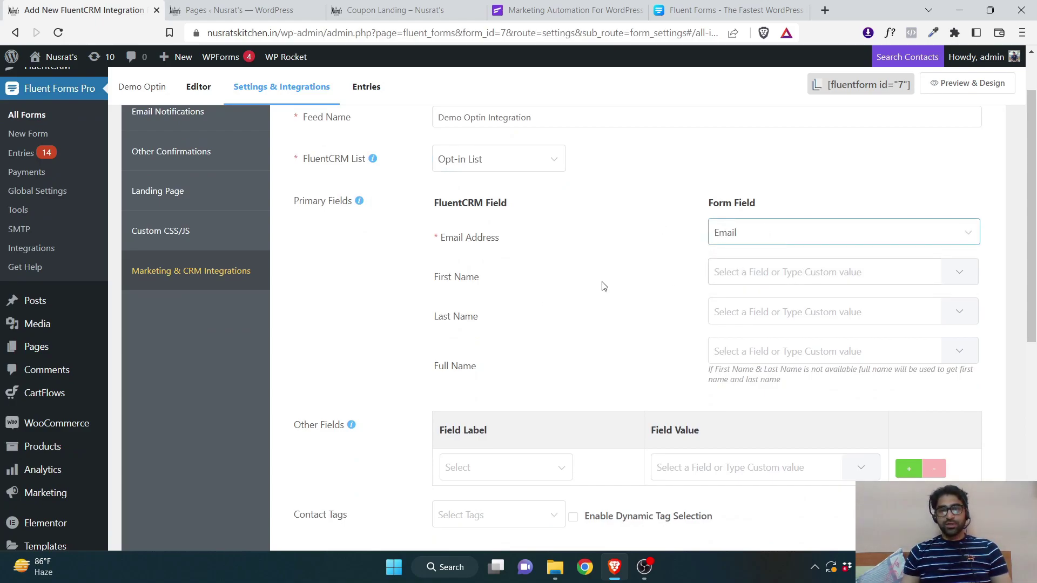
pyautogui.click(955, 272)
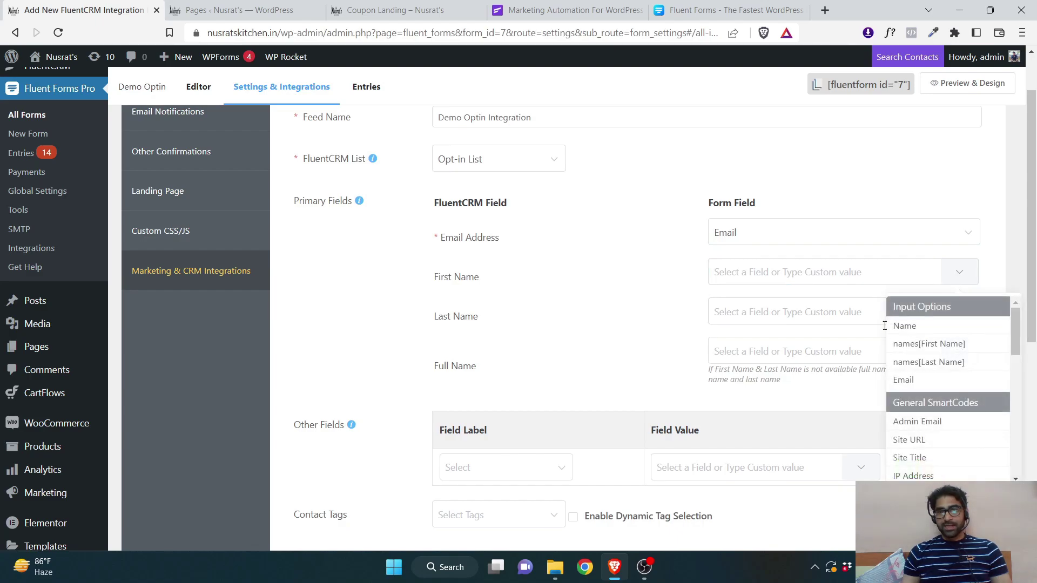
pyautogui.click(918, 345)
pyautogui.click(763, 310)
pyautogui.click(959, 314)
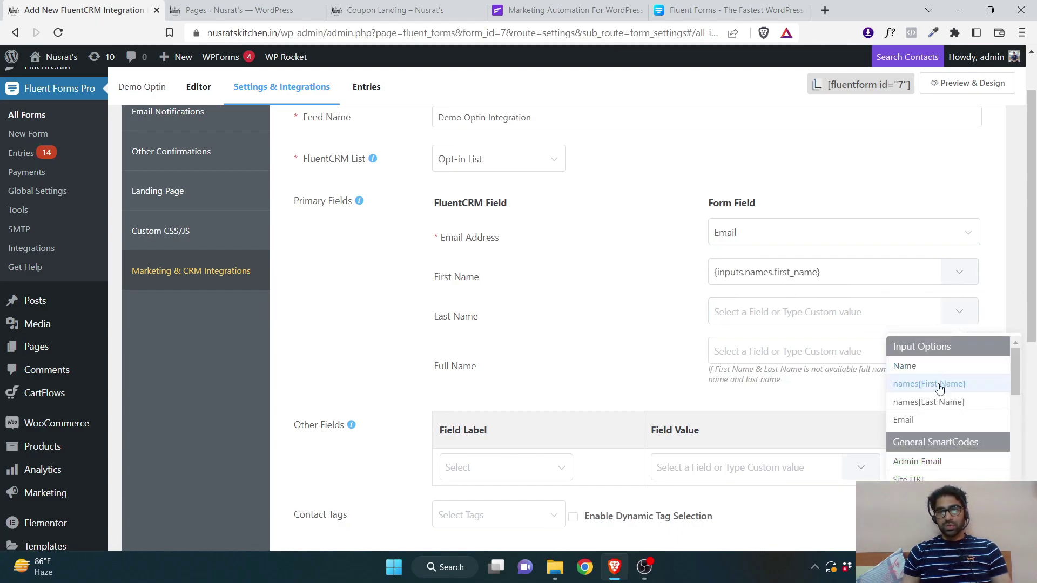
pyautogui.click(932, 403)
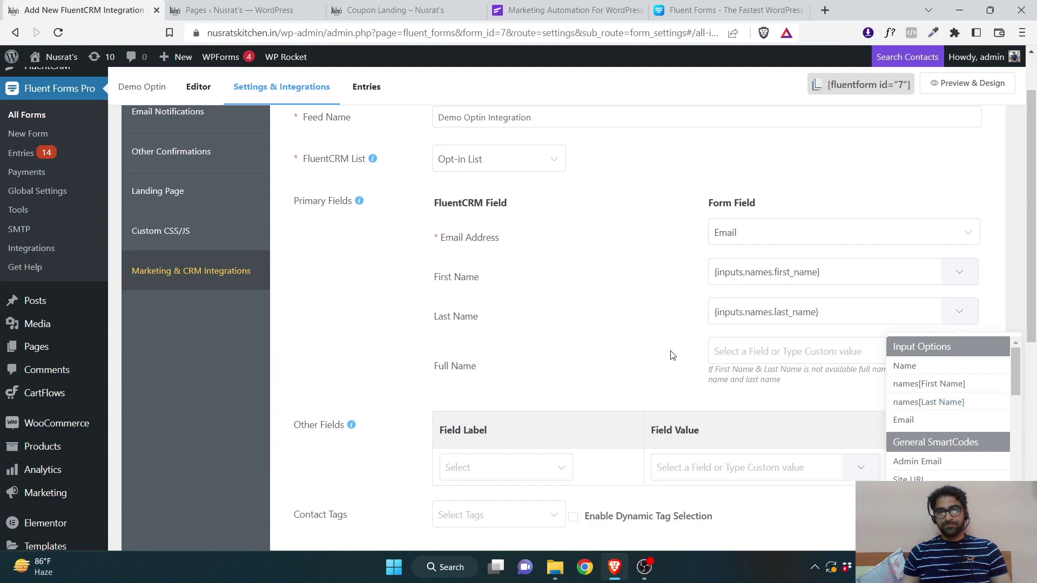
# - Set the feed to skip contacts that already exist in FluentCRM and save it
pyautogui.scroll(-1, 689, 358)
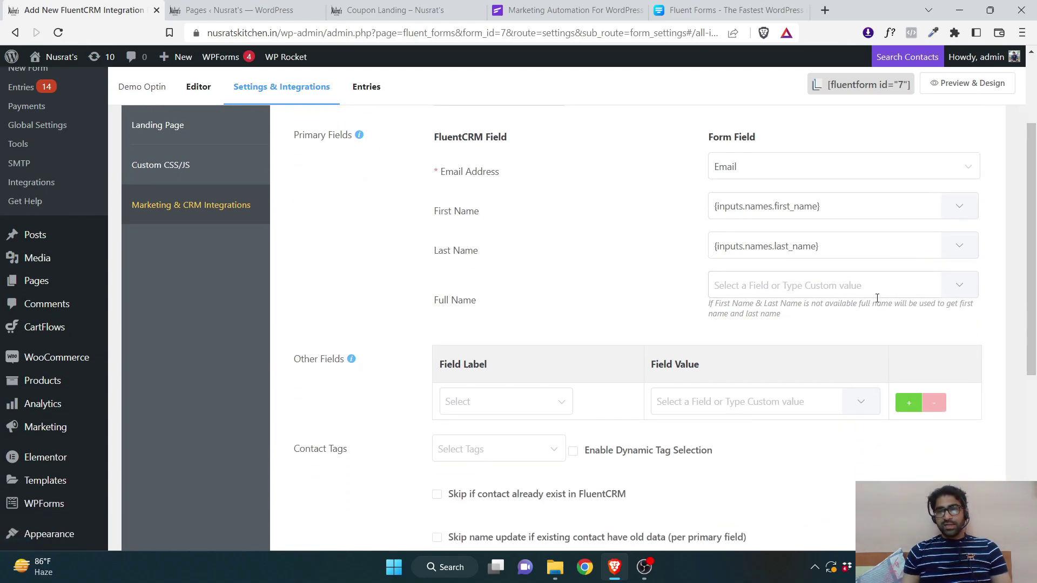
pyautogui.scroll(-2, 539, 324)
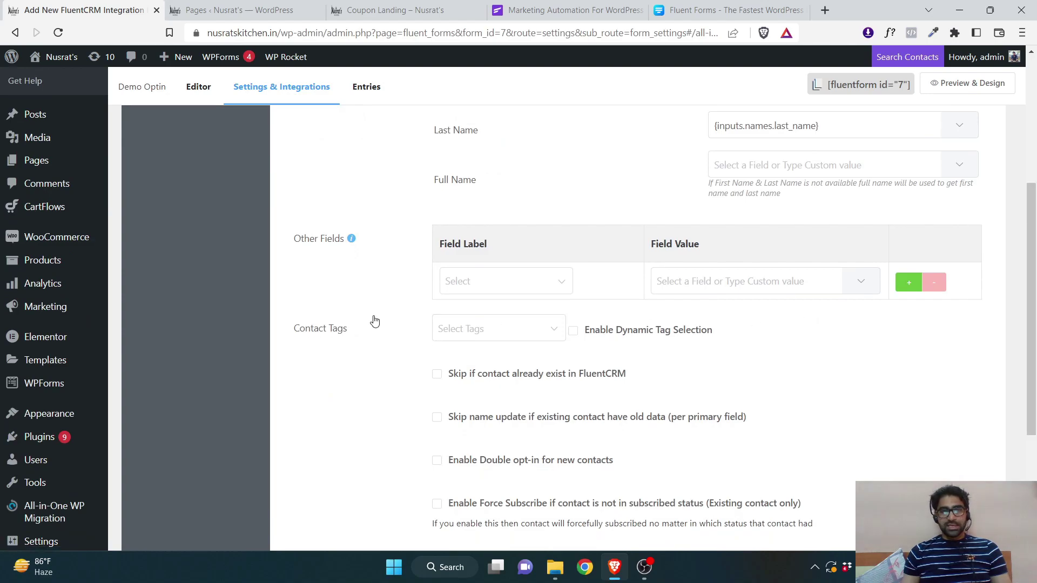
pyautogui.scroll(-3, 632, 313)
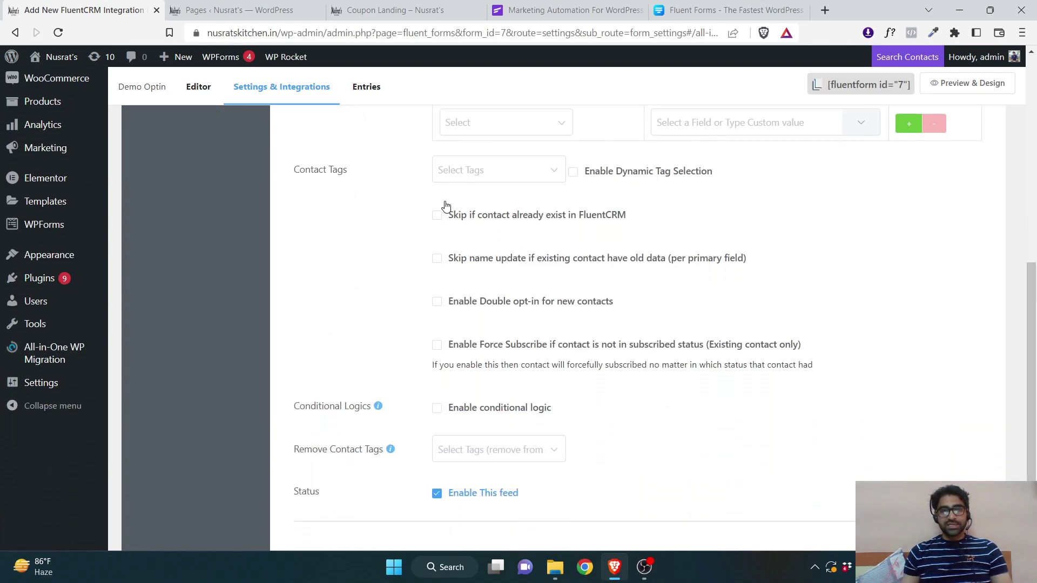
pyautogui.click(491, 221)
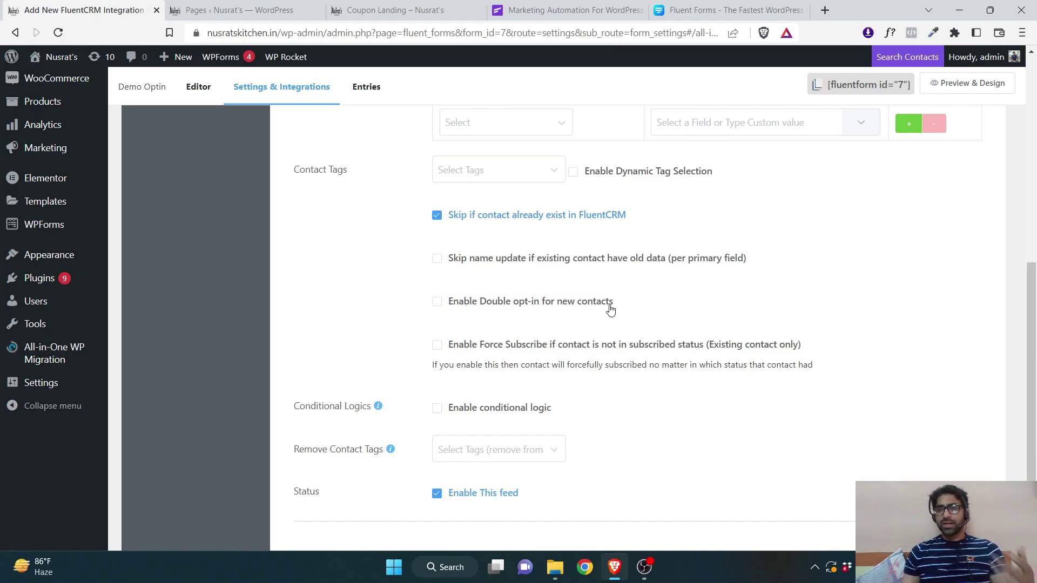
pyautogui.moveTo(1031, 302); pyautogui.dragTo(1032, 328)
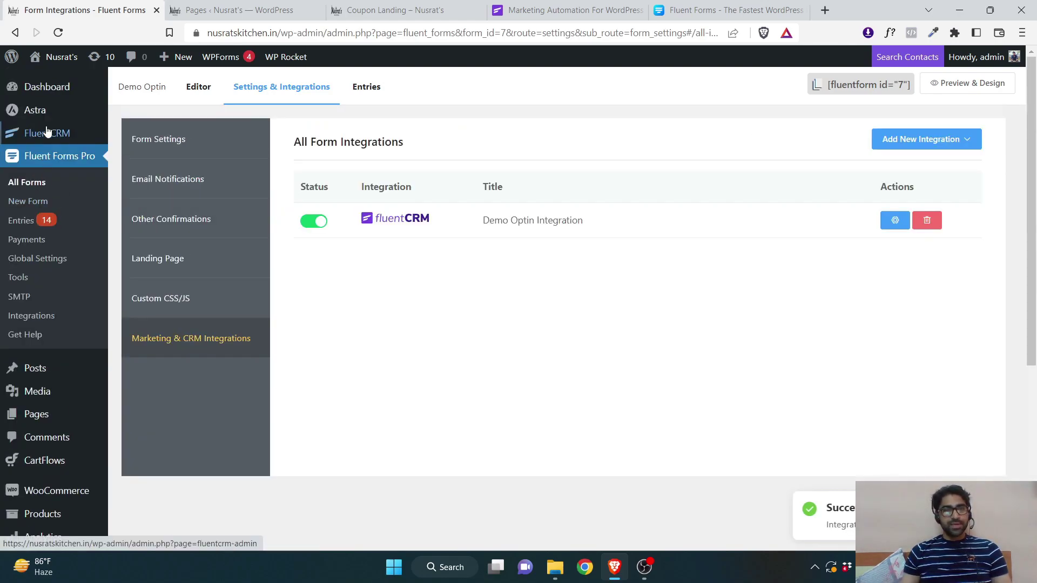
# - Check the forms connected to FluentCRM and review the form submission trigger settings of the Coupon Mail Automation funnel
pyautogui.moveTo(46, 133)
pyautogui.click(133, 211)
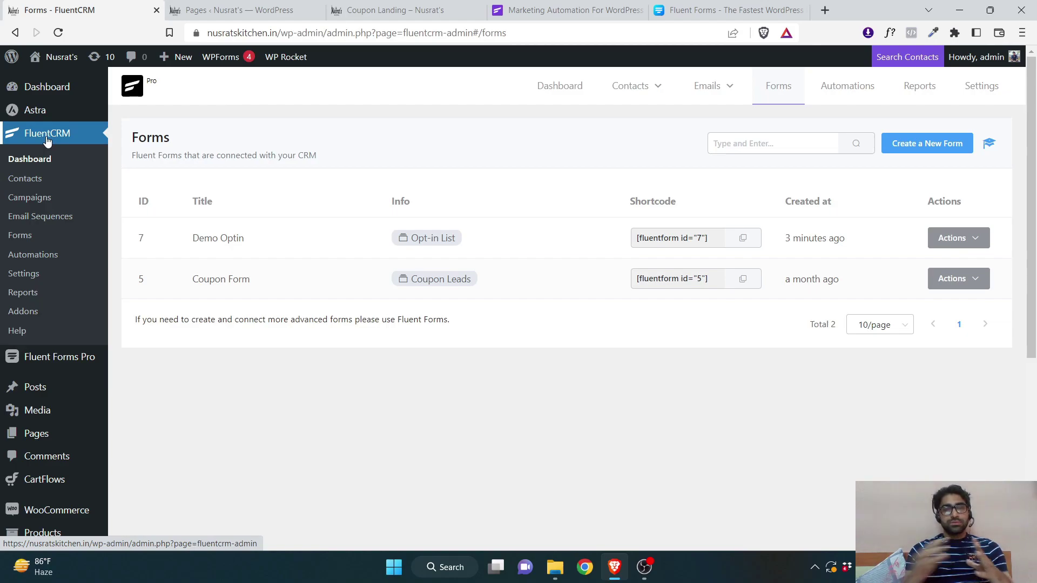
pyautogui.click(34, 257)
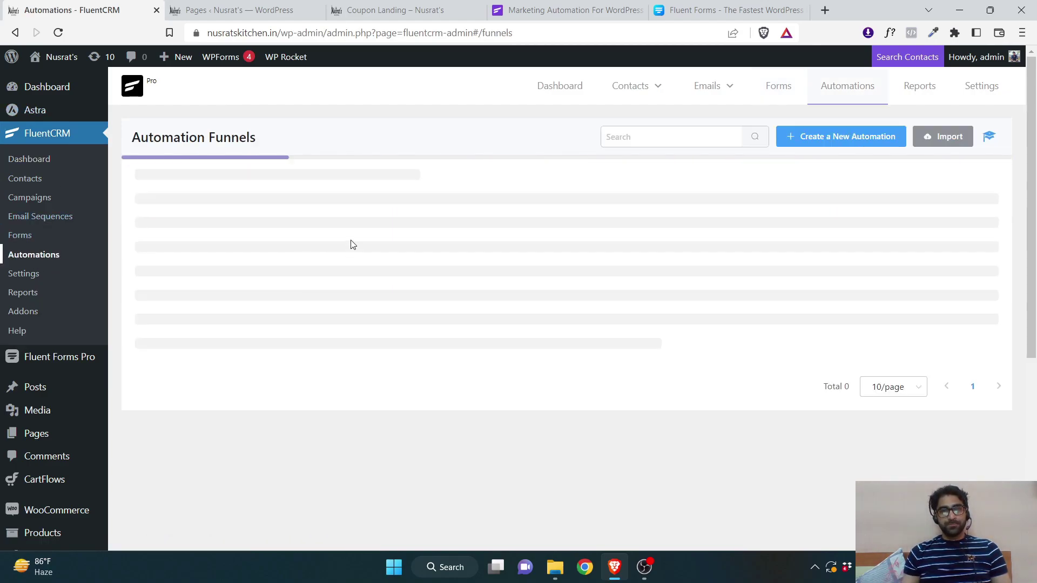
pyautogui.click(258, 216)
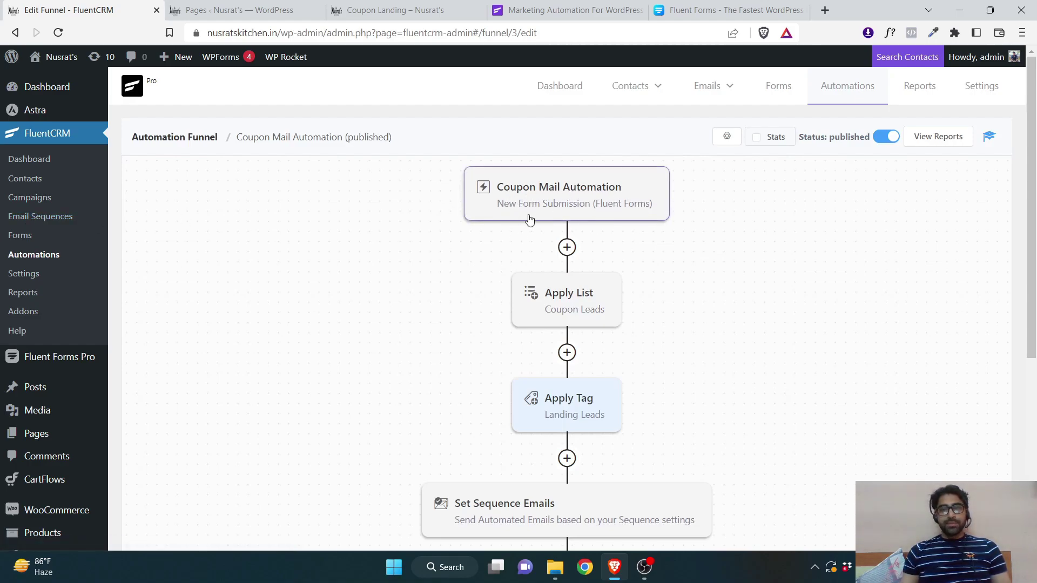
pyautogui.click(597, 211)
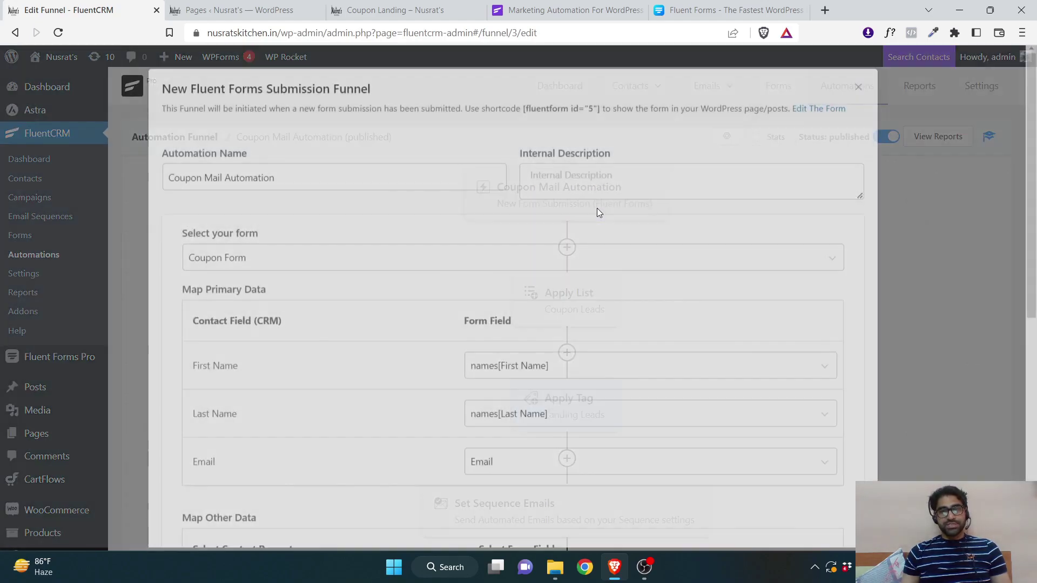
pyautogui.scroll(-2, 286, 210)
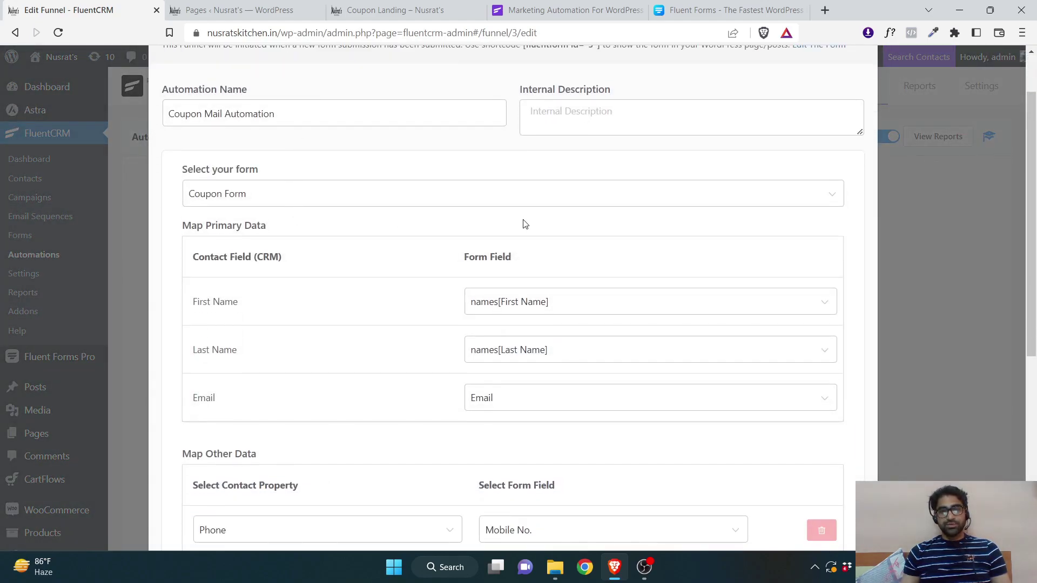
pyautogui.scroll(-3, 540, 224)
pyautogui.scroll(5, 564, 225)
pyautogui.click(858, 91)
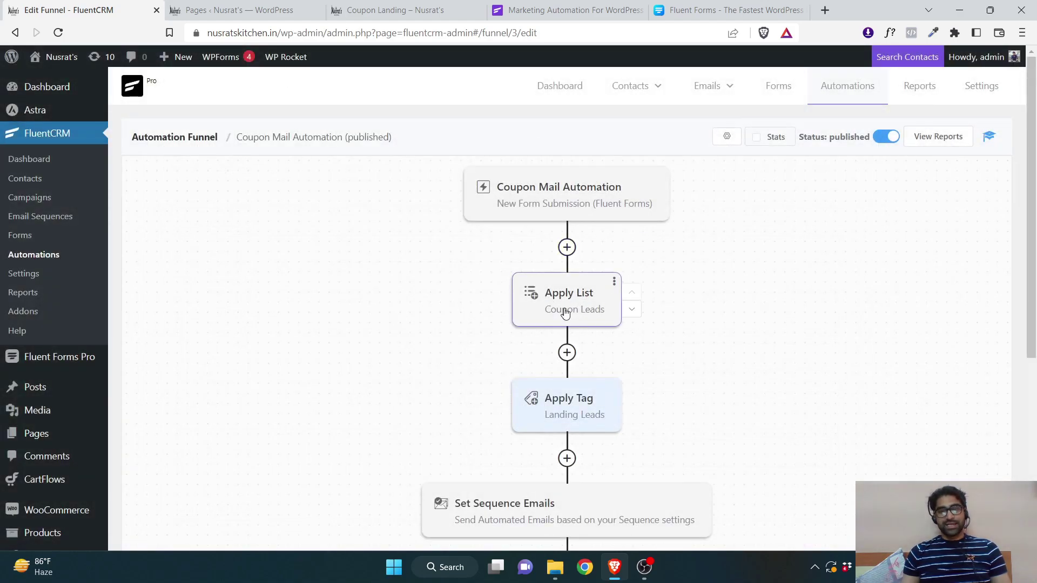
# - Create an automation funnel labelled "OPtin Automation" with the New Form Submission (Fluent Forms) trigger
pyautogui.click(48, 256)
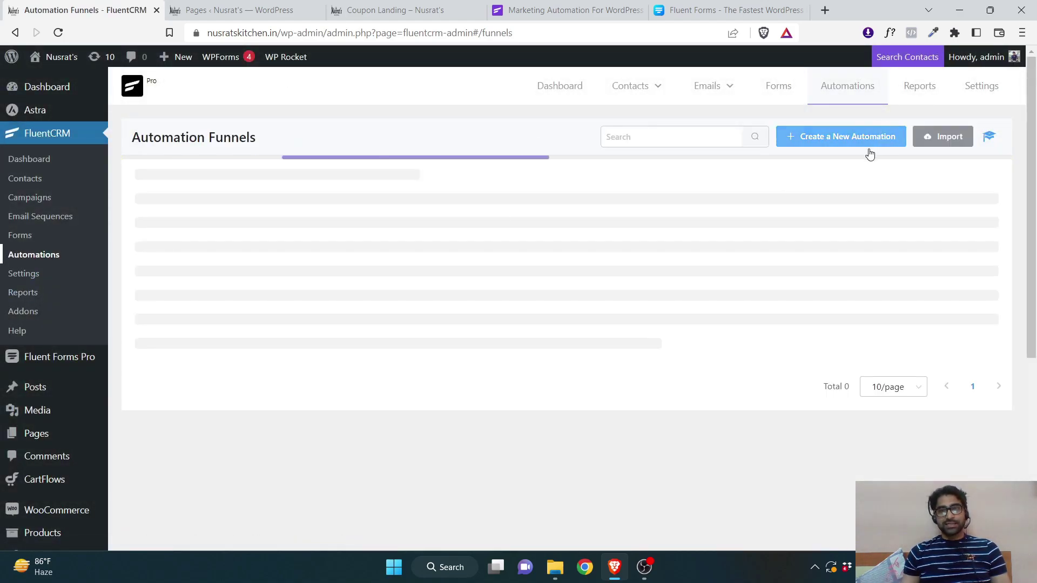
pyautogui.click(841, 141)
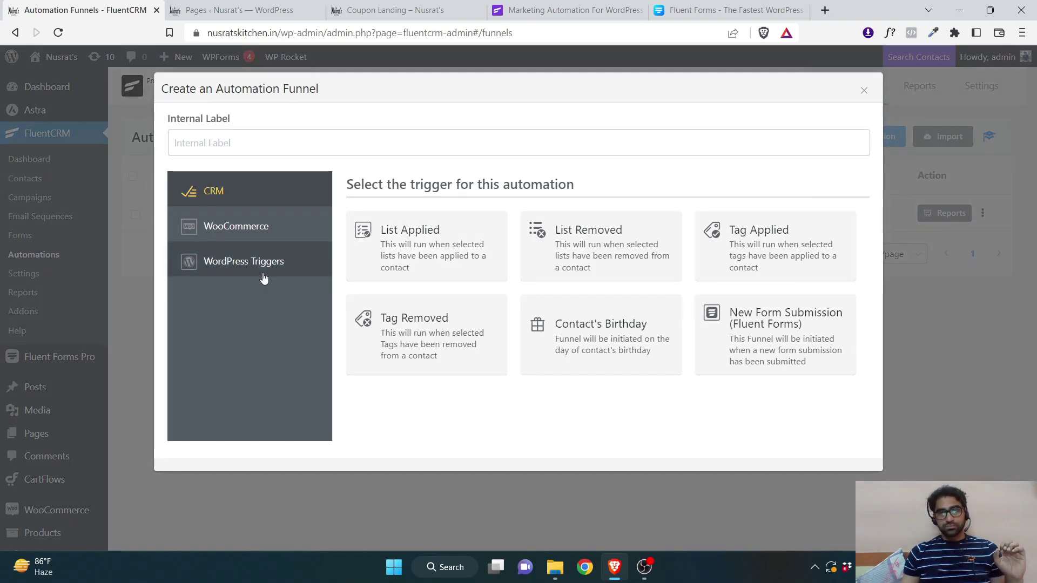
pyautogui.click(289, 145)
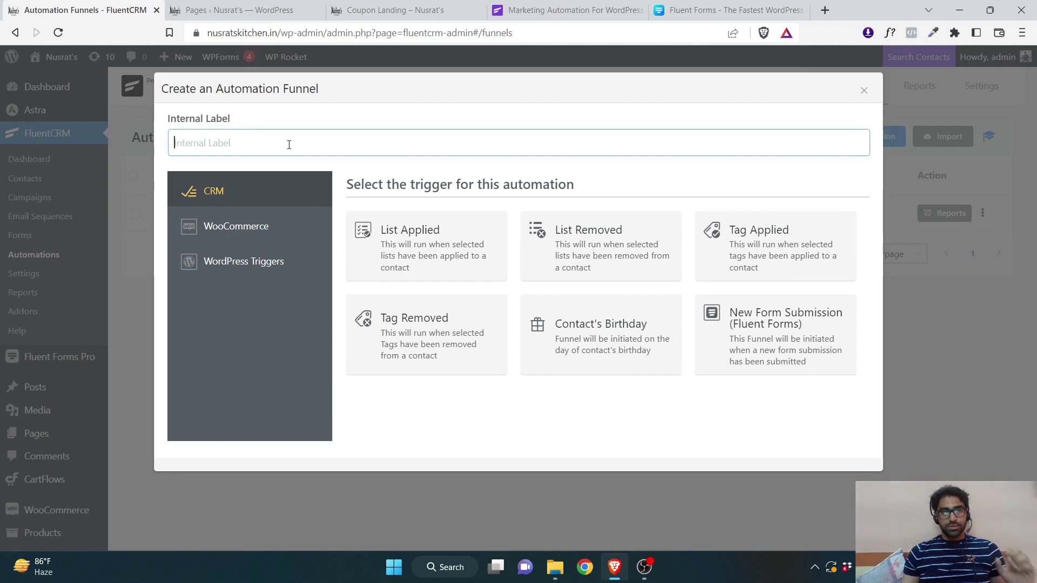
pyautogui.write('OPtin Automation')
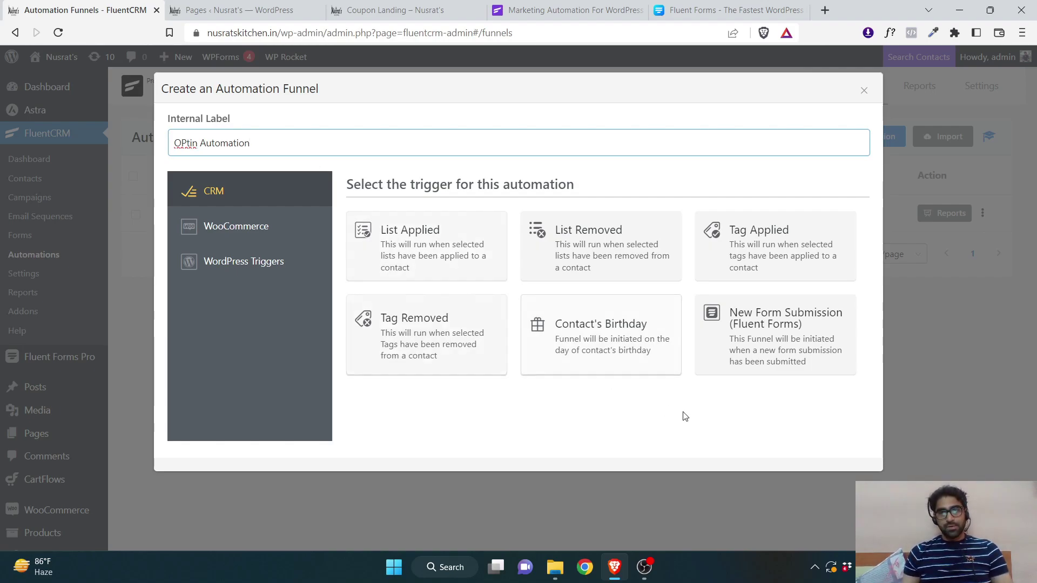
pyautogui.click(761, 344)
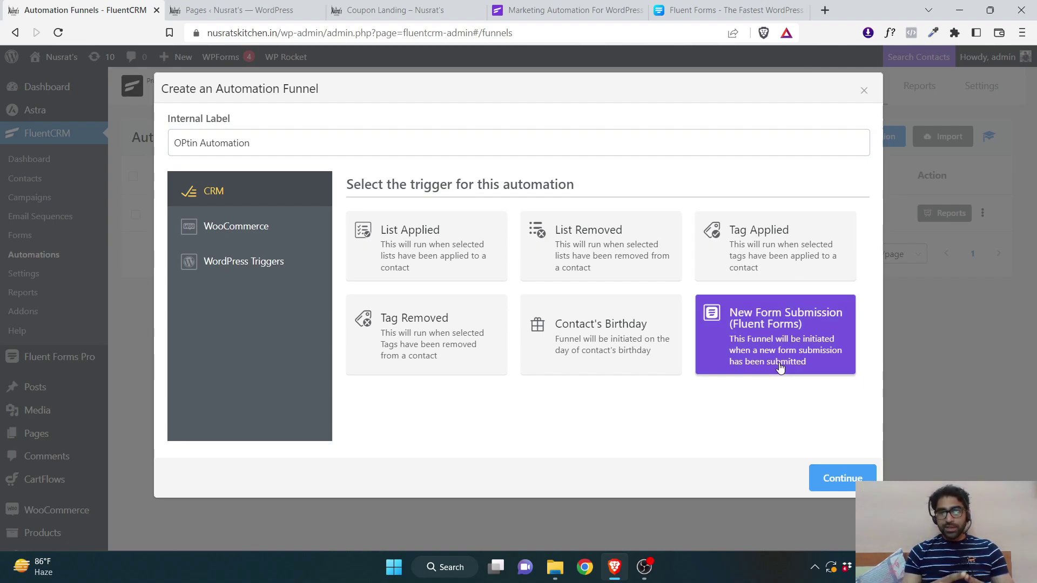
pyautogui.click(850, 482)
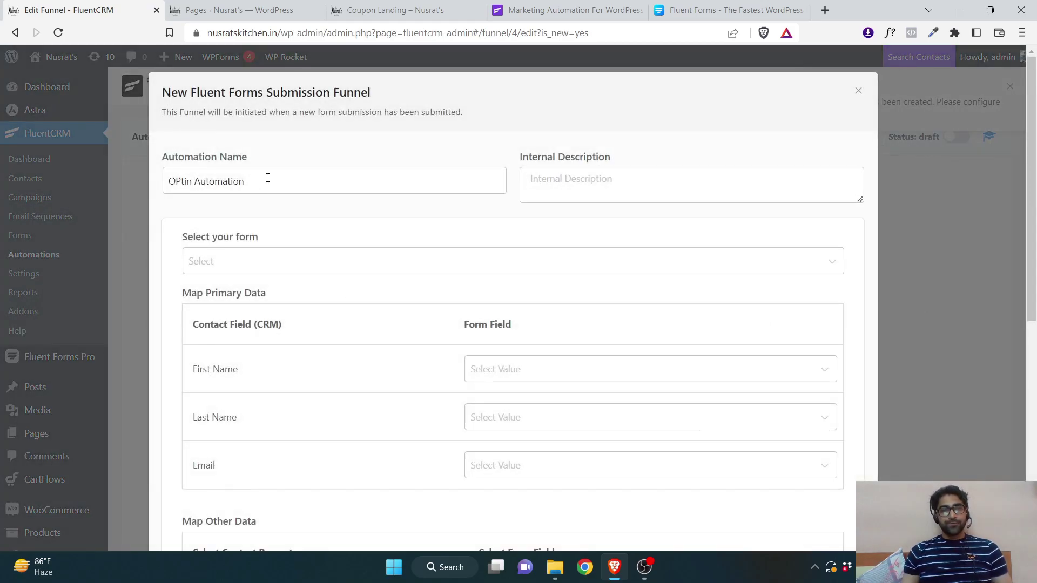
# - Set the trigger form to Demo Optin and map first name, last name and email to names[First Name], names[Last Name] and Email
pyautogui.click(282, 259)
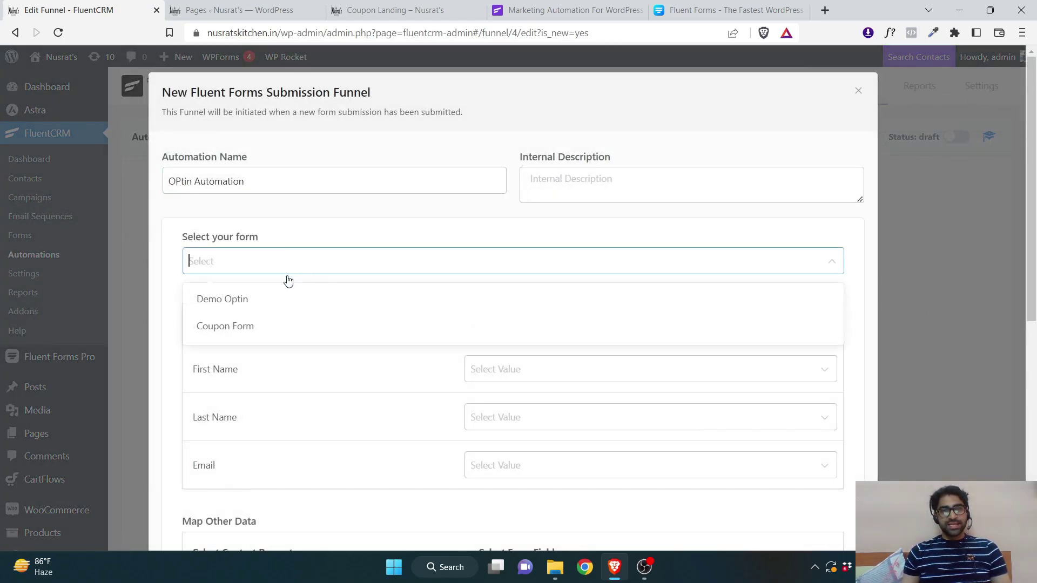
pyautogui.click(243, 299)
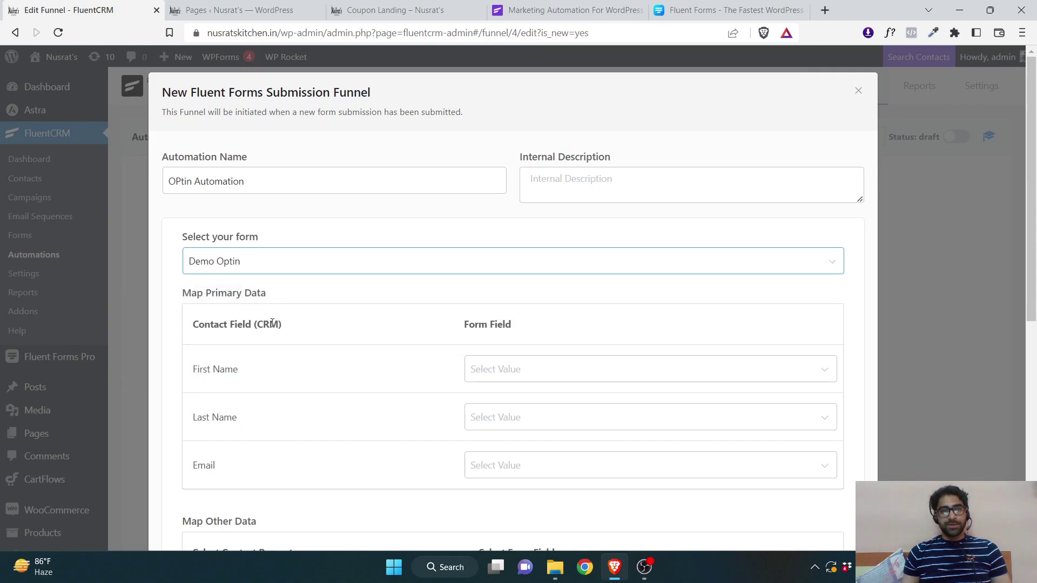
pyautogui.scroll(-3, 304, 315)
pyautogui.click(519, 235)
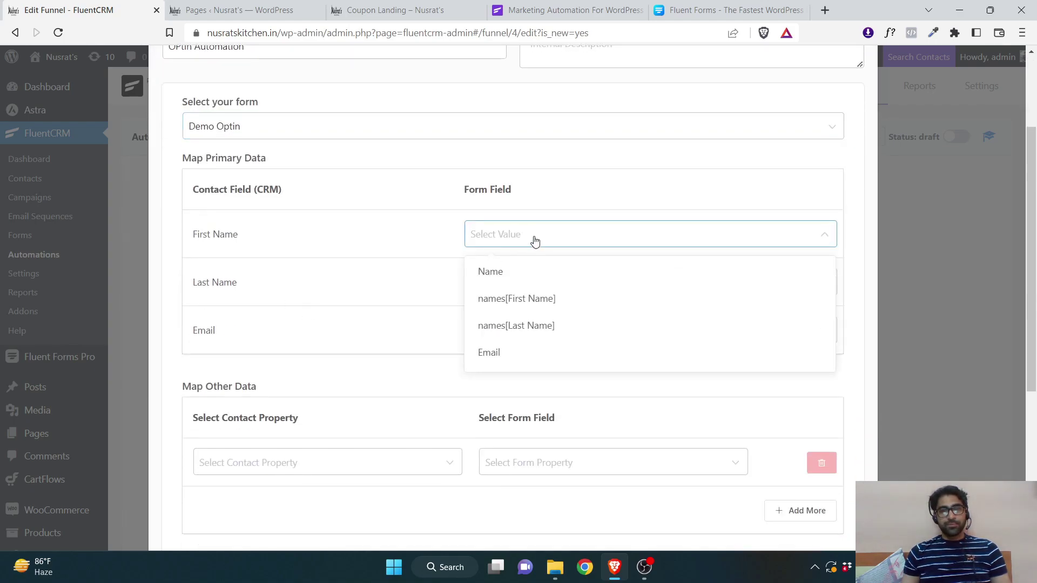
pyautogui.click(518, 300)
pyautogui.click(502, 279)
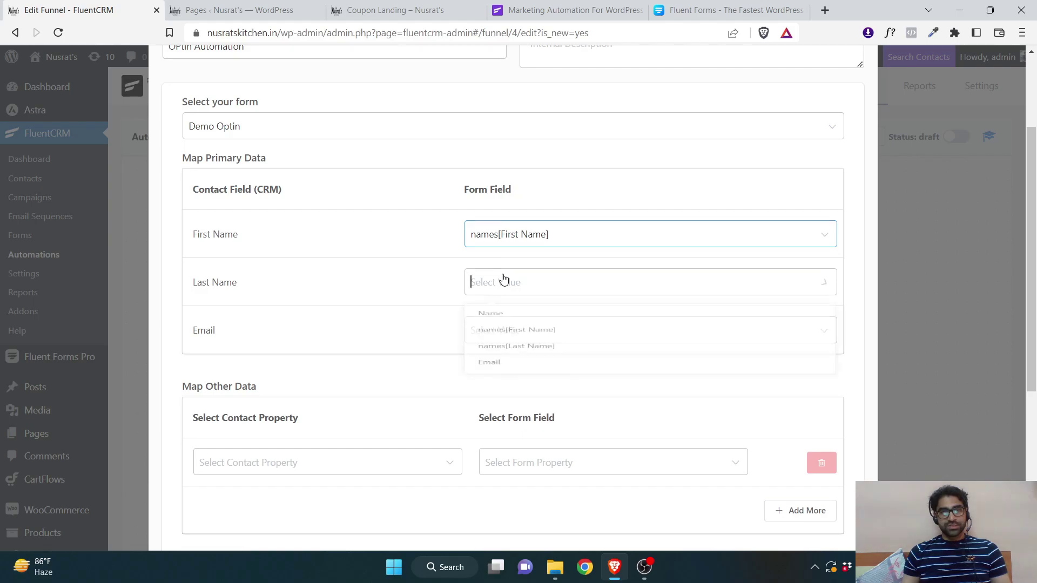
pyautogui.click(505, 374)
pyautogui.click(528, 336)
pyautogui.click(508, 443)
# - Review the trigger's subscription status and run conditions, and save its settings
pyautogui.scroll(-3, 348, 370)
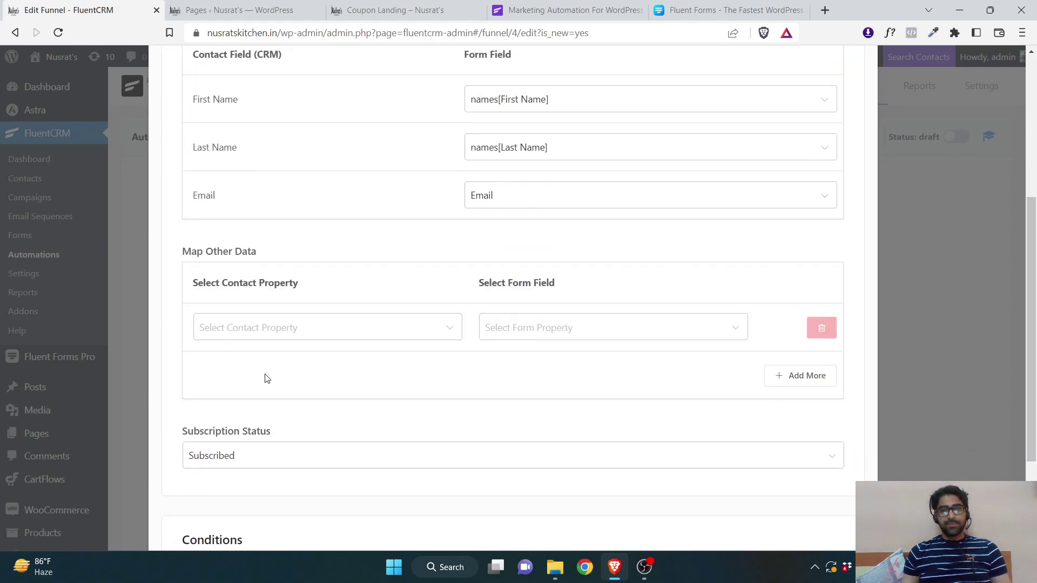
pyautogui.scroll(-3, 432, 365)
pyautogui.scroll(1, 281, 329)
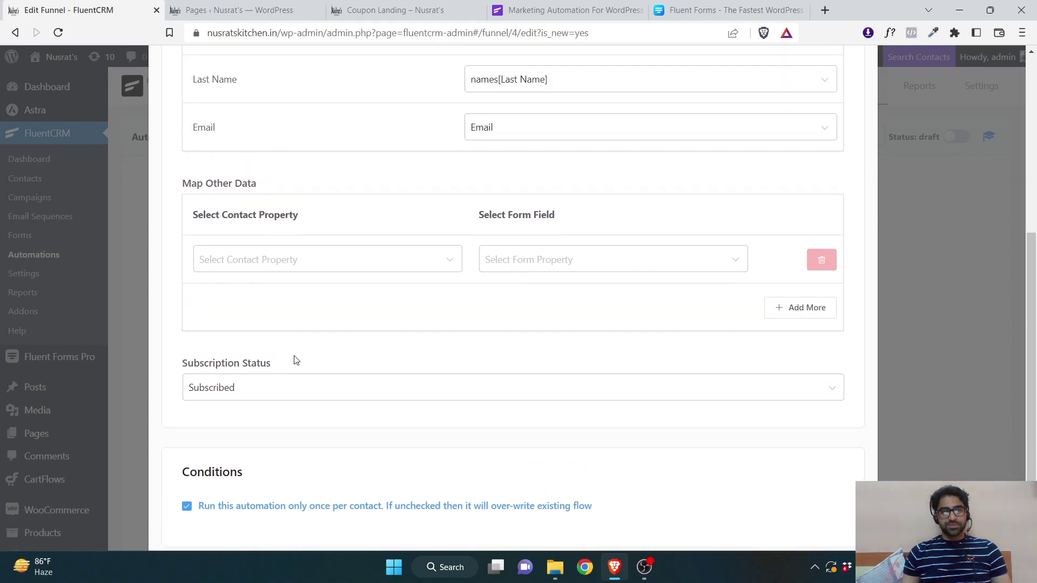
pyautogui.scroll(-2, 296, 340)
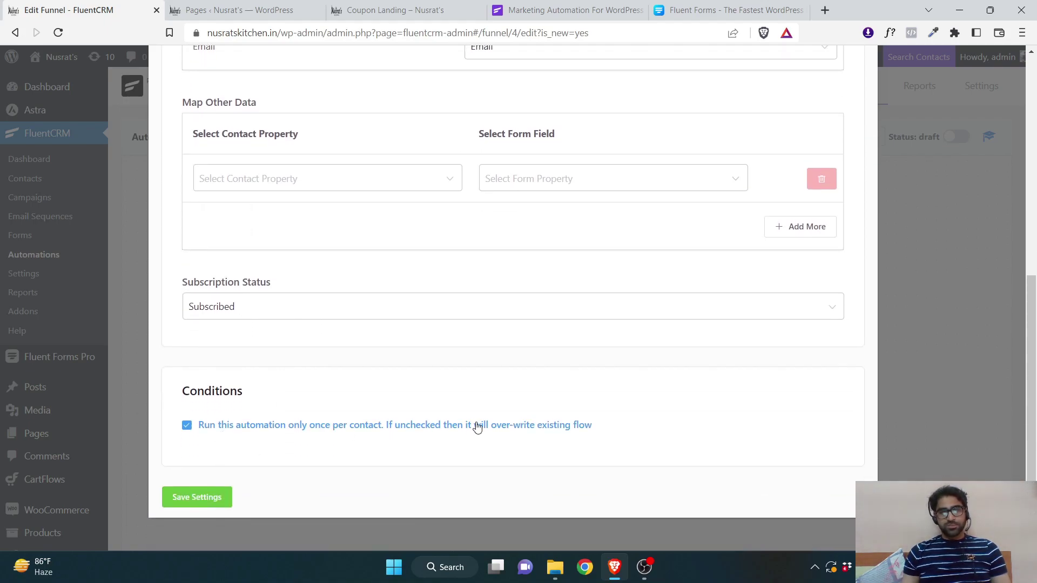
pyautogui.click(197, 498)
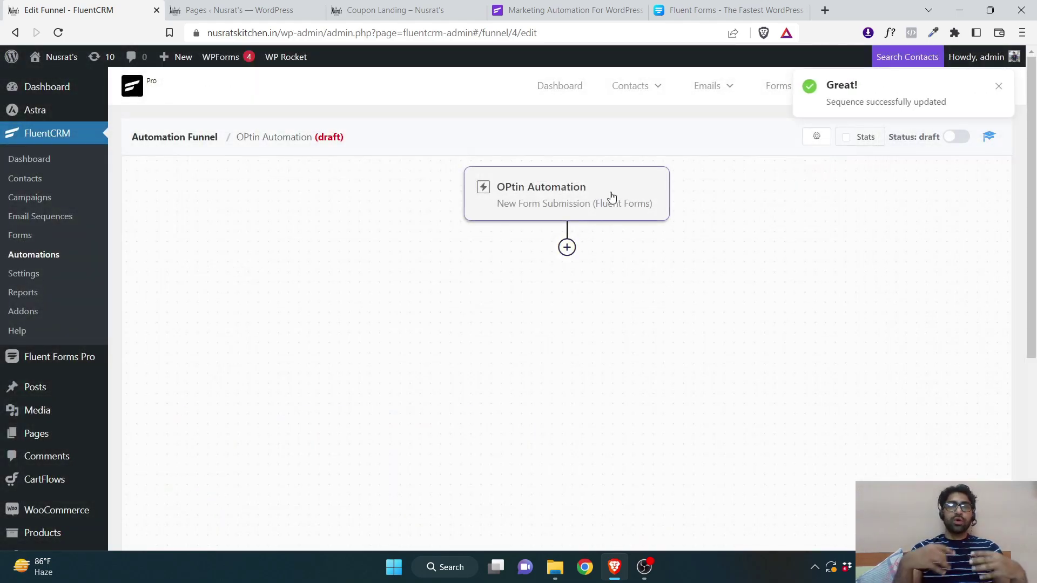
# - Add an Apply List action below the form submission trigger, assign the Opt-in List and save it
pyautogui.click(567, 247)
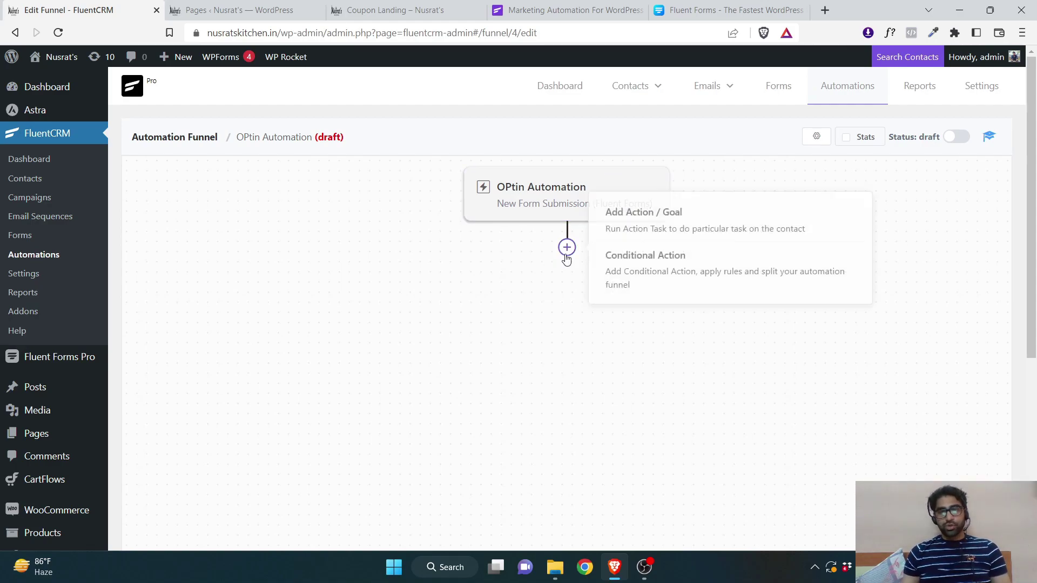
pyautogui.click(660, 222)
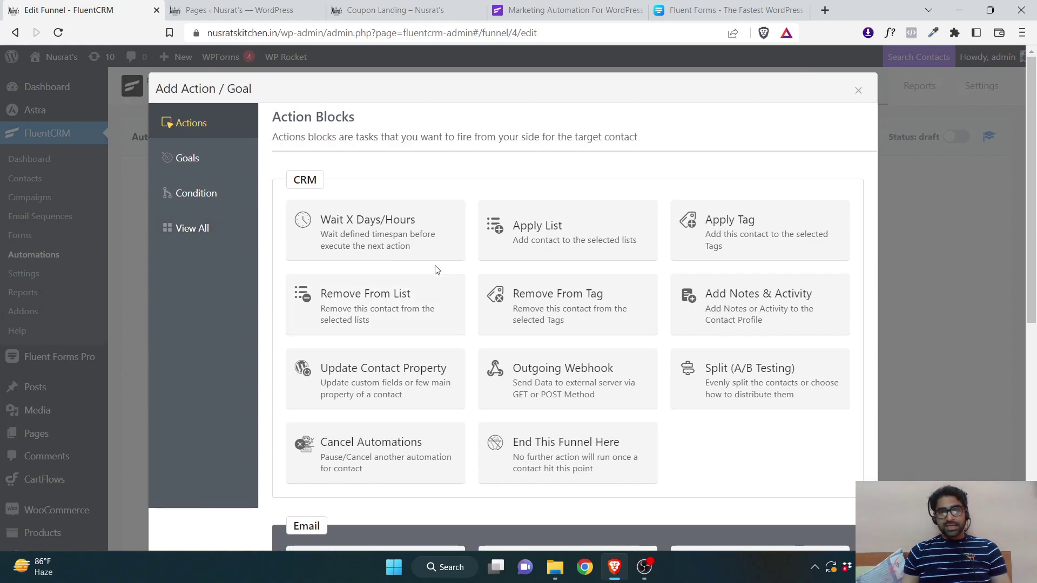
pyautogui.click(561, 244)
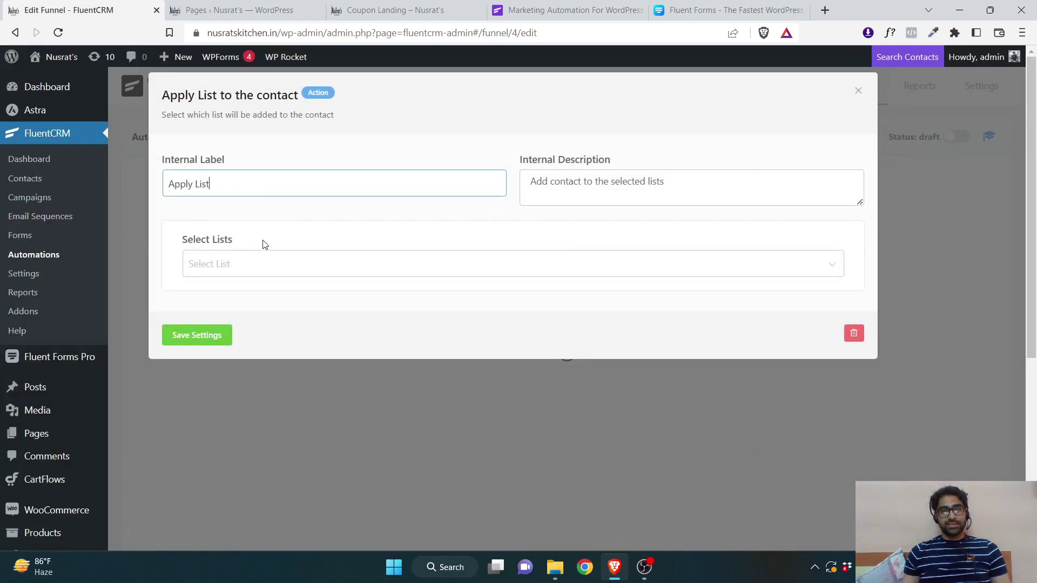
pyautogui.click(264, 263)
pyautogui.click(241, 330)
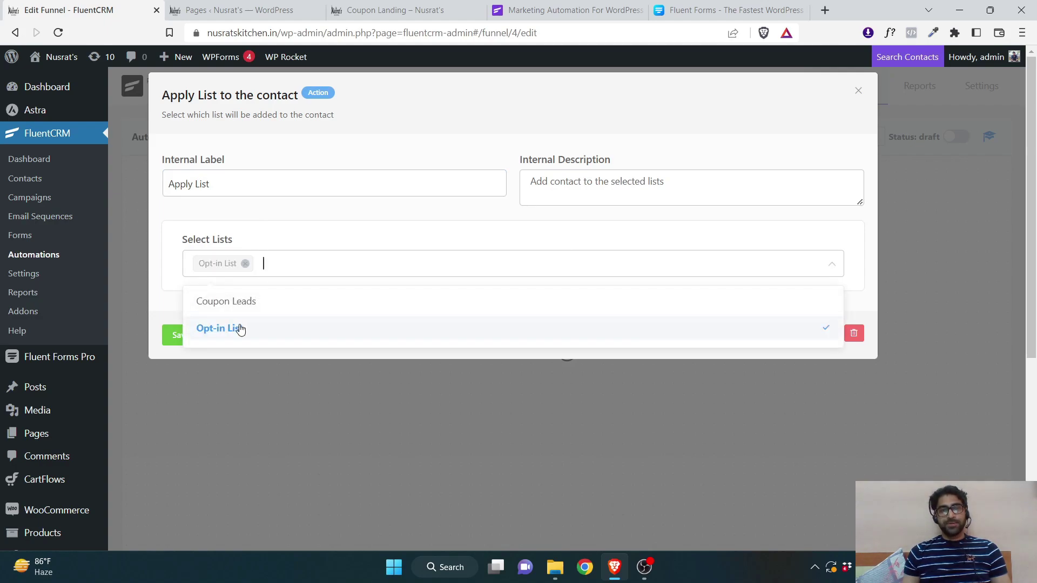
pyautogui.click(163, 298)
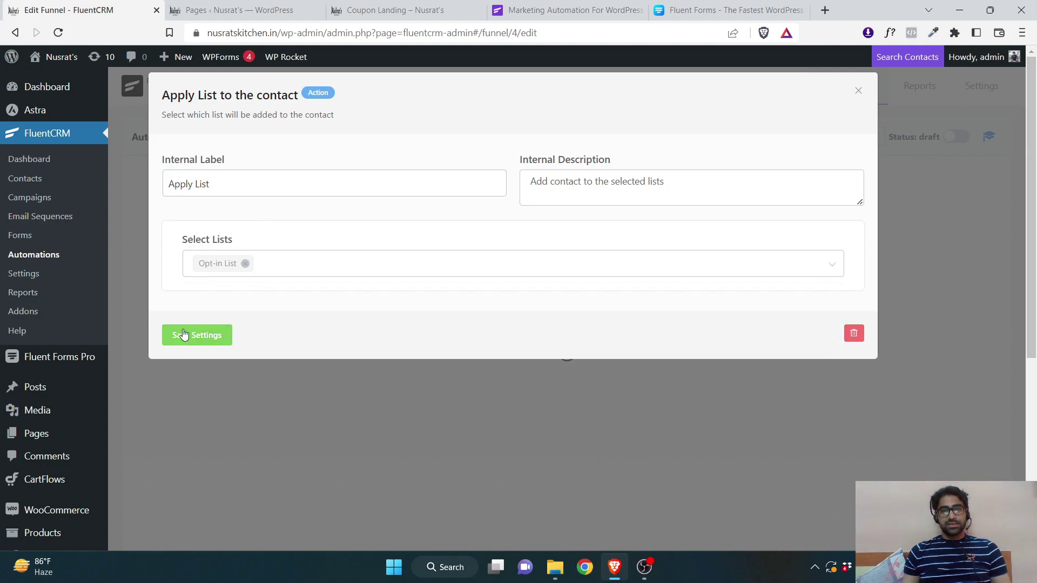
pyautogui.click(183, 335)
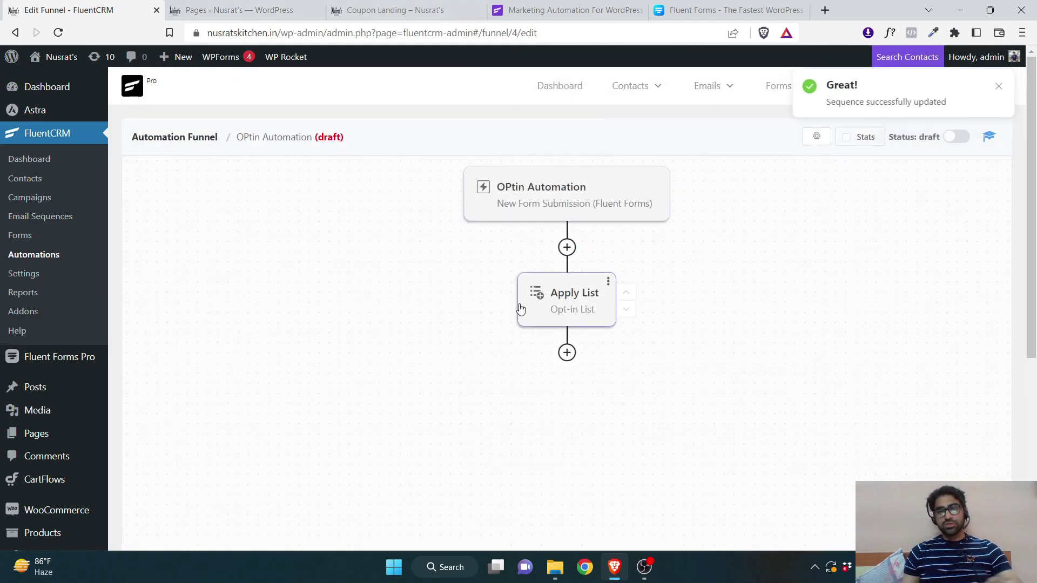
# - Add a Send Custom Email action after the Apply List block
pyautogui.moveTo(570, 322)
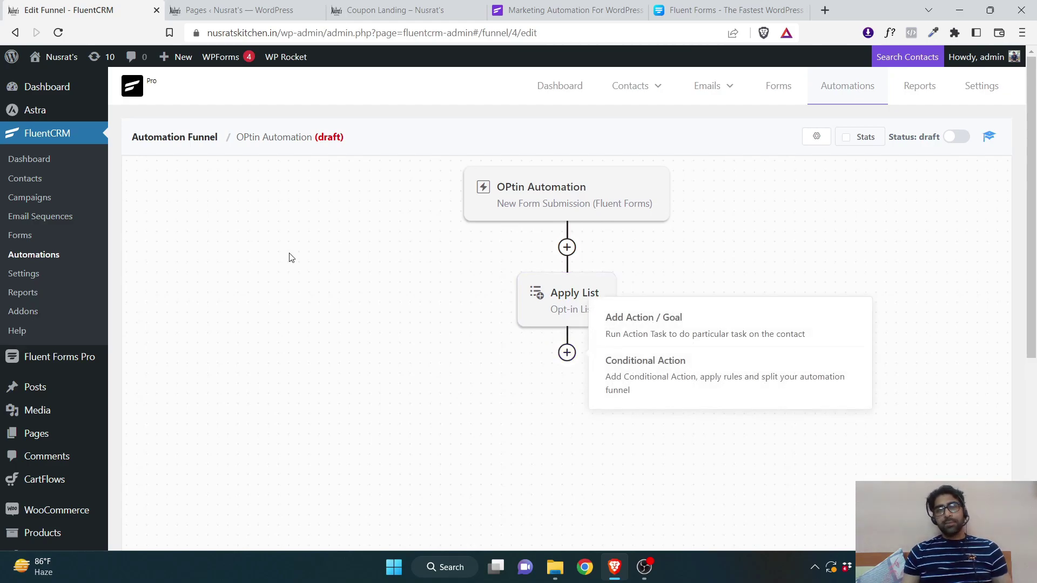
pyautogui.moveTo(561, 355)
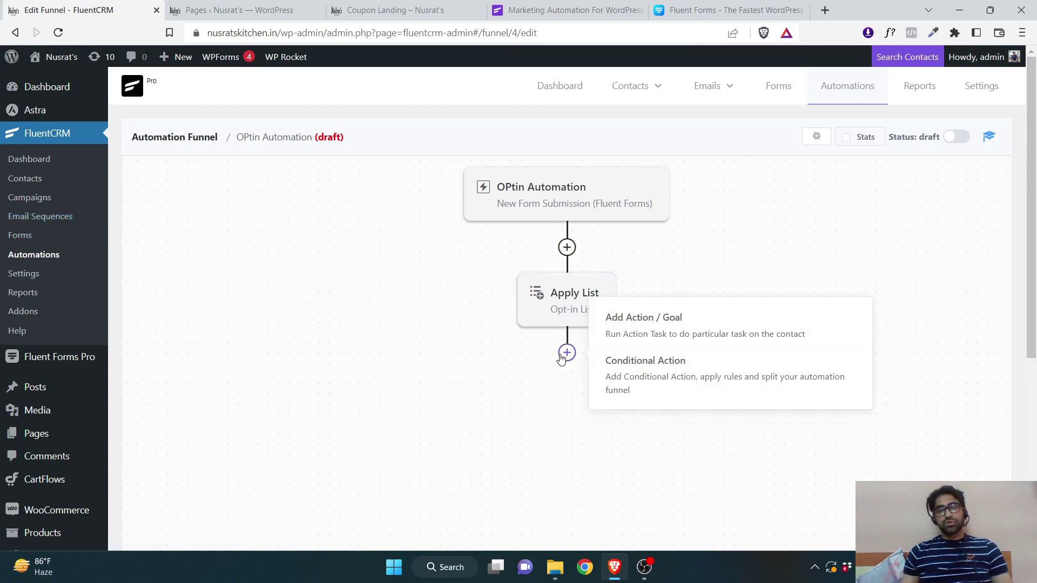
pyautogui.click(565, 357)
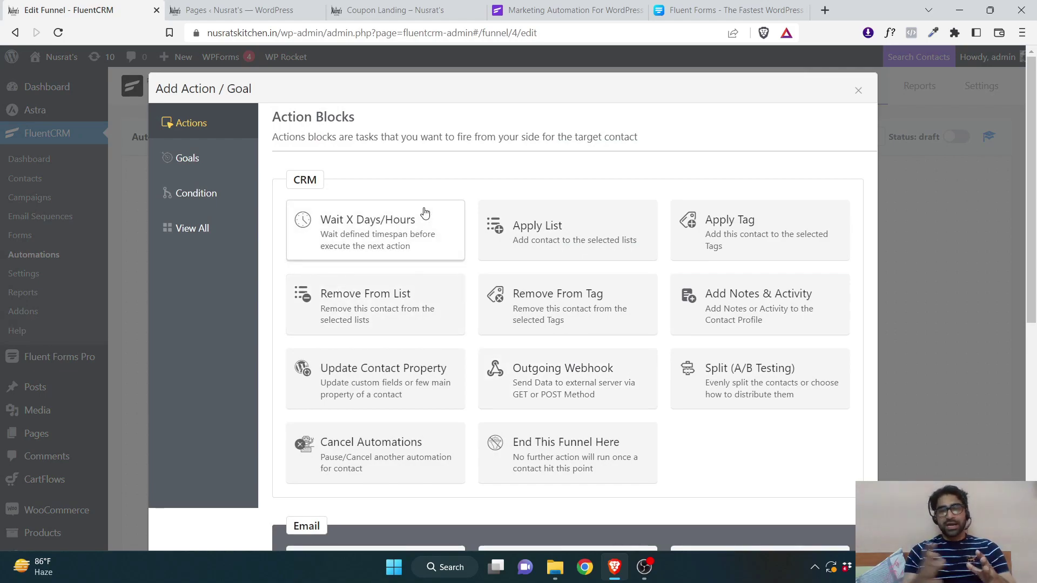
pyautogui.scroll(-1, 424, 212)
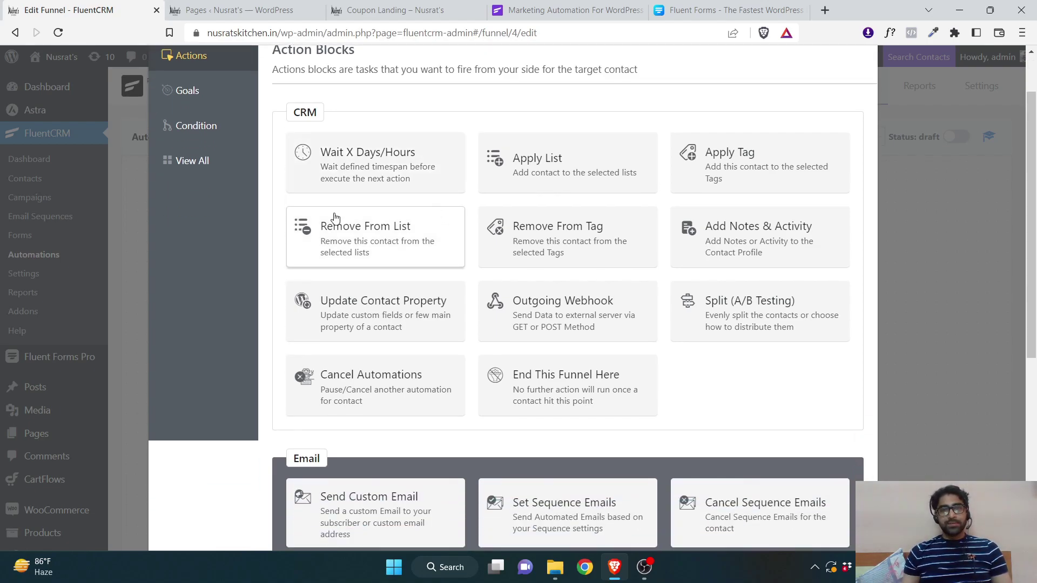
pyautogui.scroll(1, 303, 226)
pyautogui.scroll(-4, 431, 254)
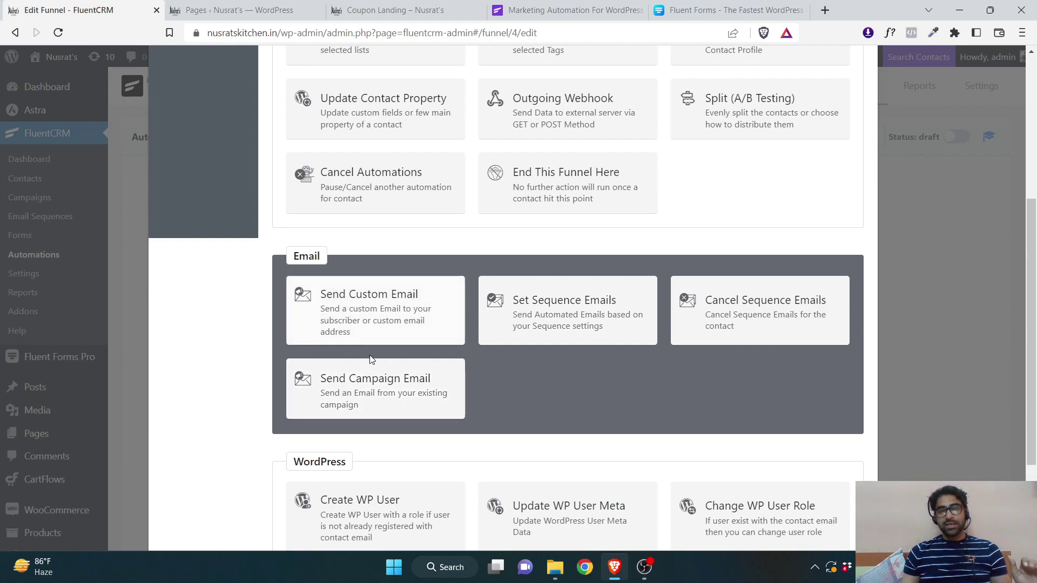
pyautogui.click(372, 322)
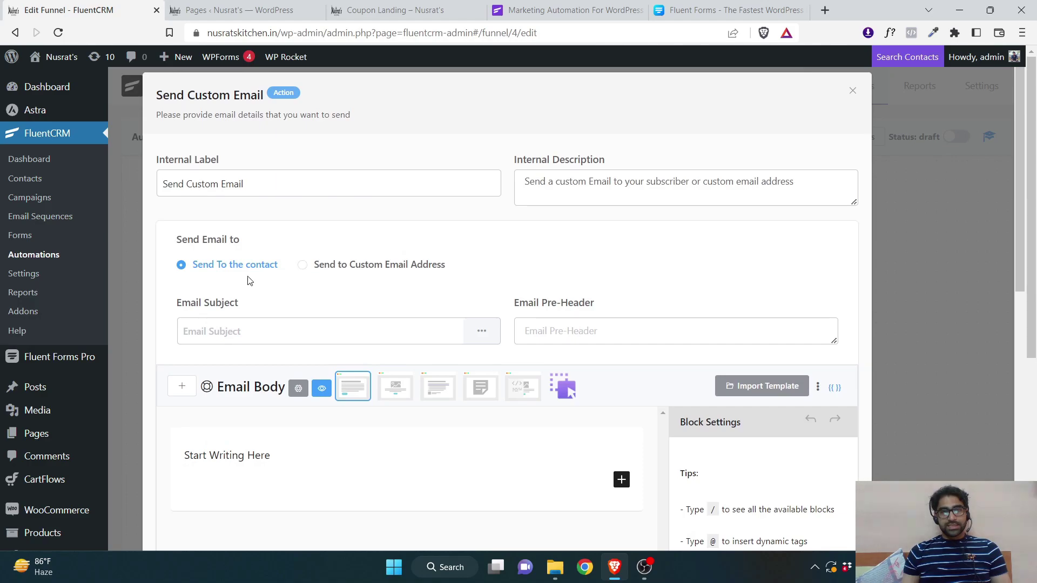
# - Set the email subject to "Coupon Code" and enter the site name "Nusrat's" as the pre-header
pyautogui.click(259, 339)
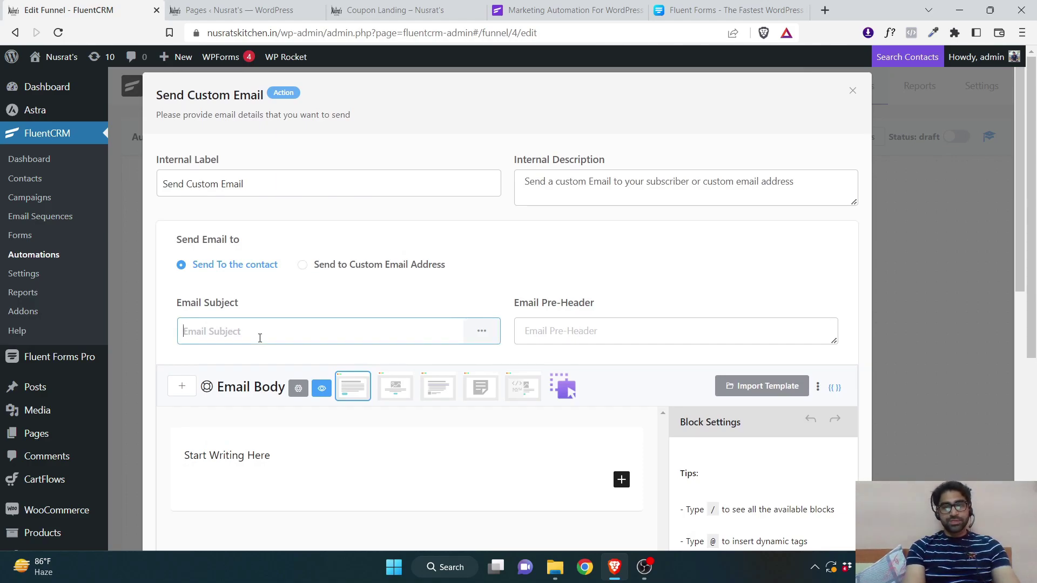
pyautogui.write('Coupon Code')
pyautogui.scroll(-3, 656, 252)
pyautogui.click(657, 190)
pyautogui.write("Nusrat's")
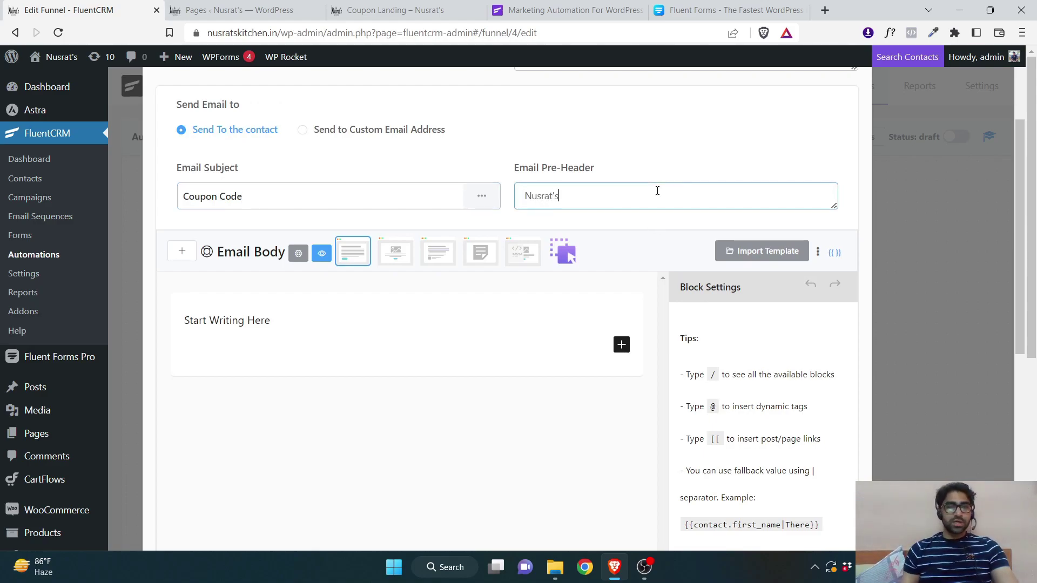
# - Try the Plain Centered and Classic Editor templates for the email body
pyautogui.click(259, 335)
pyautogui.scroll(-1, 280, 322)
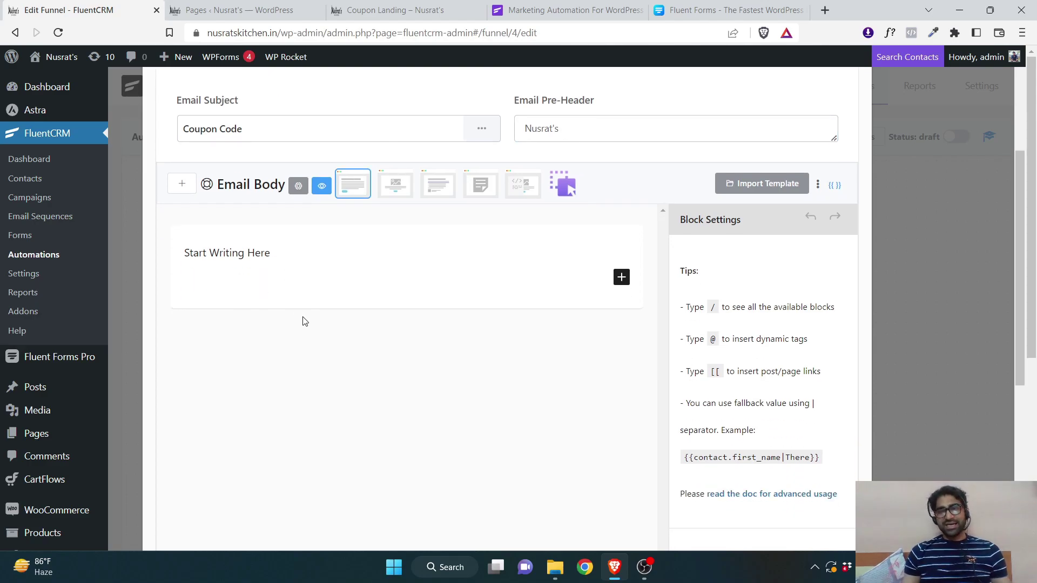
pyautogui.scroll(-2, 447, 234)
pyautogui.scroll(2, 389, 222)
pyautogui.click(397, 193)
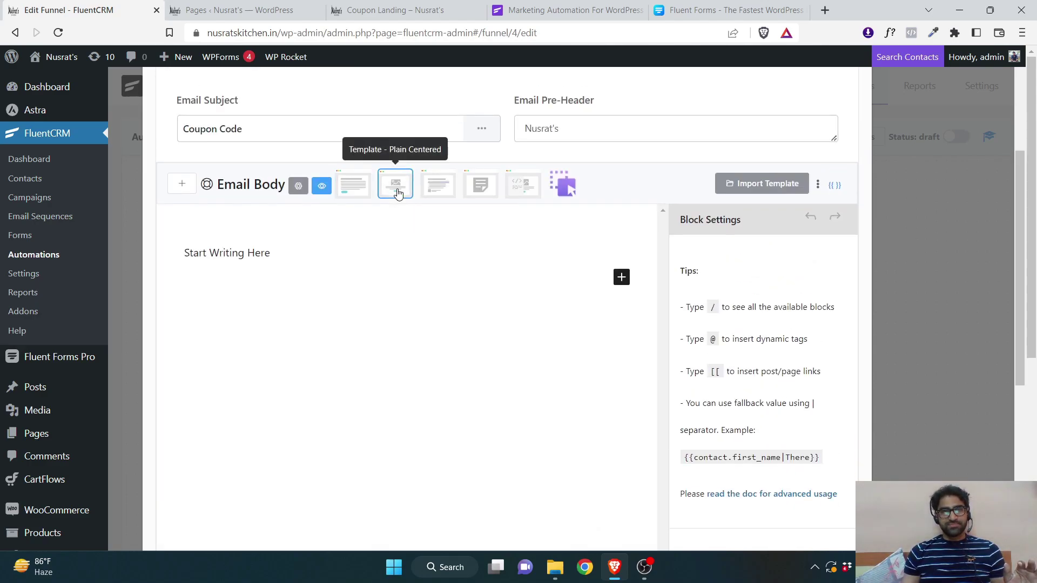
pyautogui.click(448, 194)
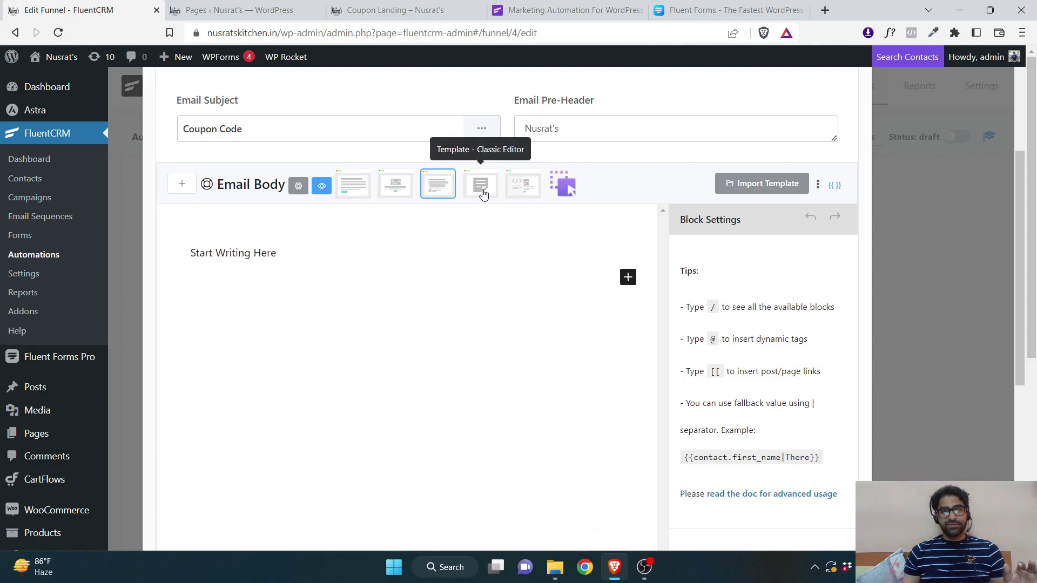
pyautogui.click(481, 186)
pyautogui.scroll(-2, 381, 289)
pyautogui.scroll(-2, 380, 289)
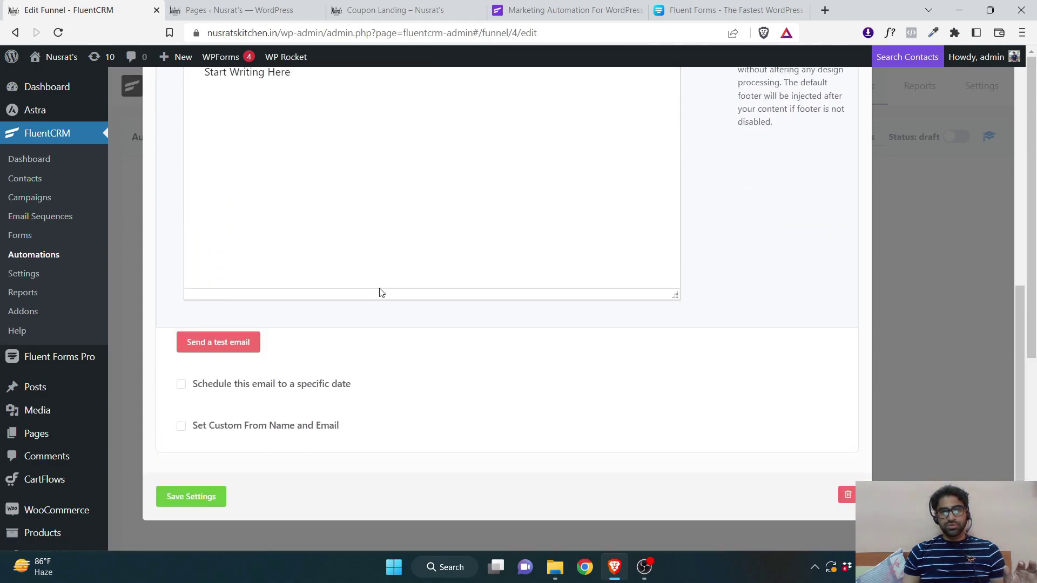
pyautogui.scroll(5, 349, 201)
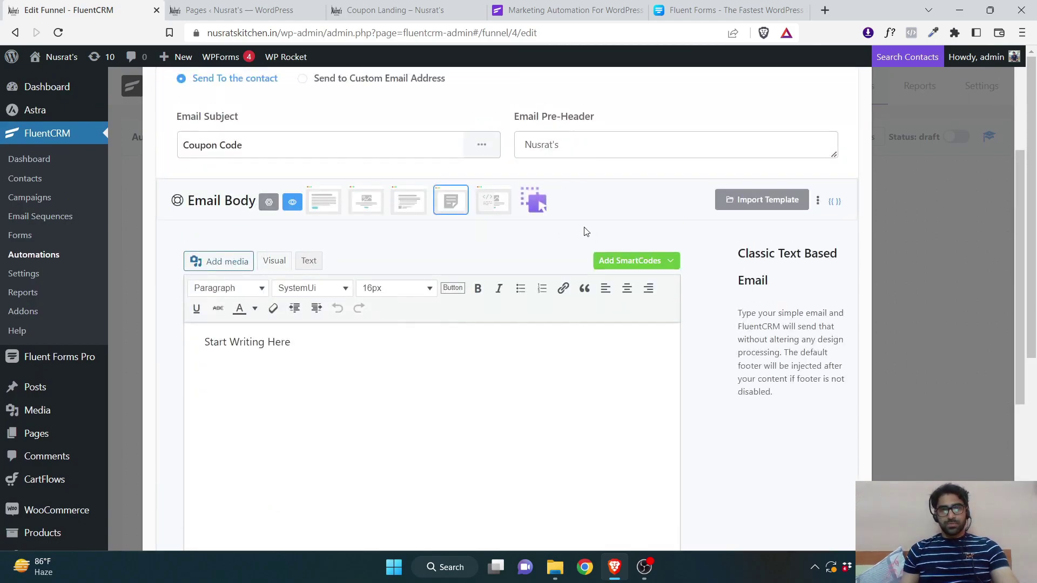
# - Switch the email body to the Visual Builder template and choose the Standard starter design
pyautogui.click(502, 210)
pyautogui.click(514, 214)
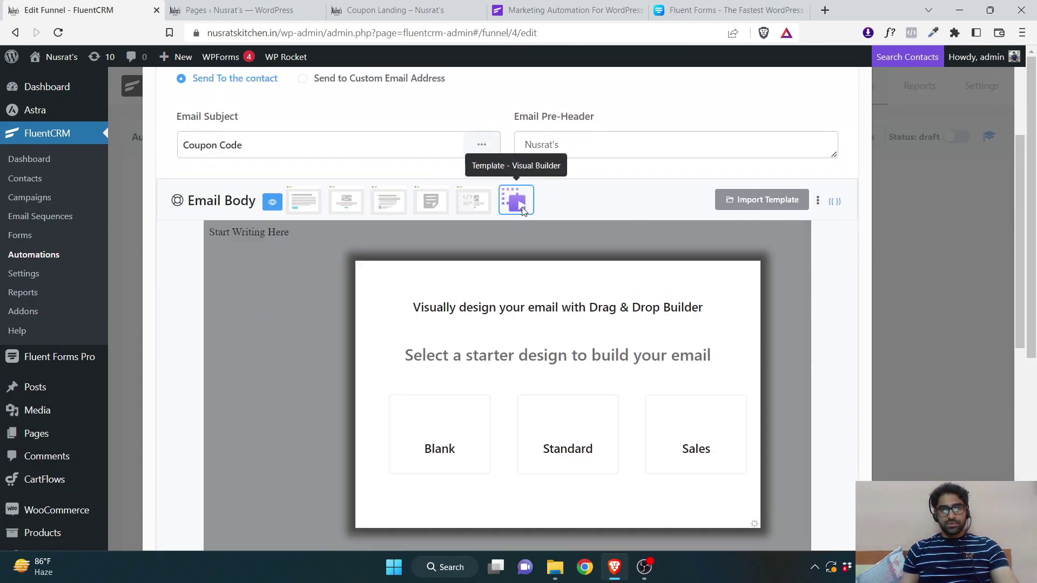
pyautogui.scroll(-4, 527, 324)
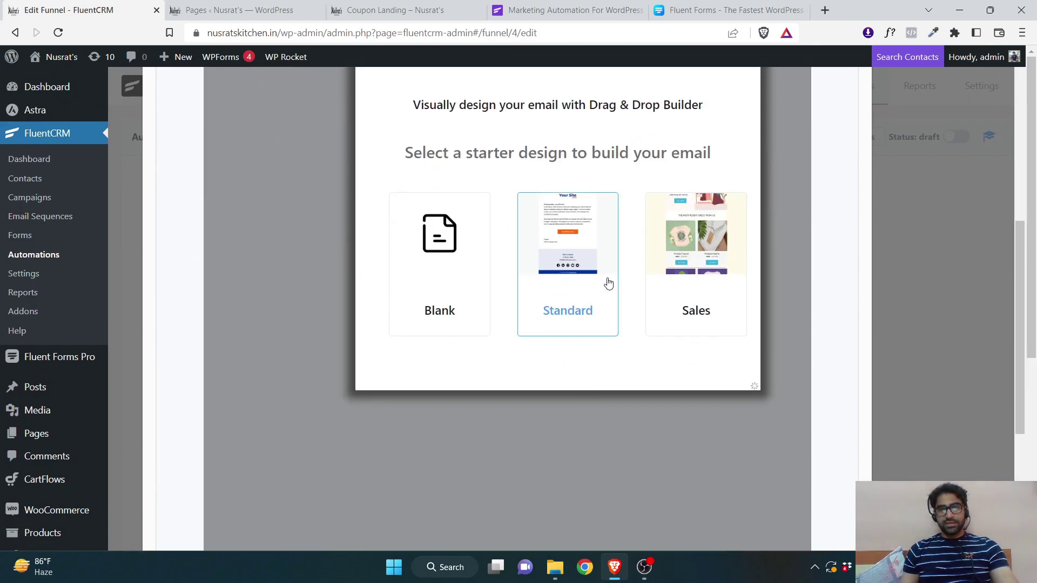
pyautogui.click(594, 254)
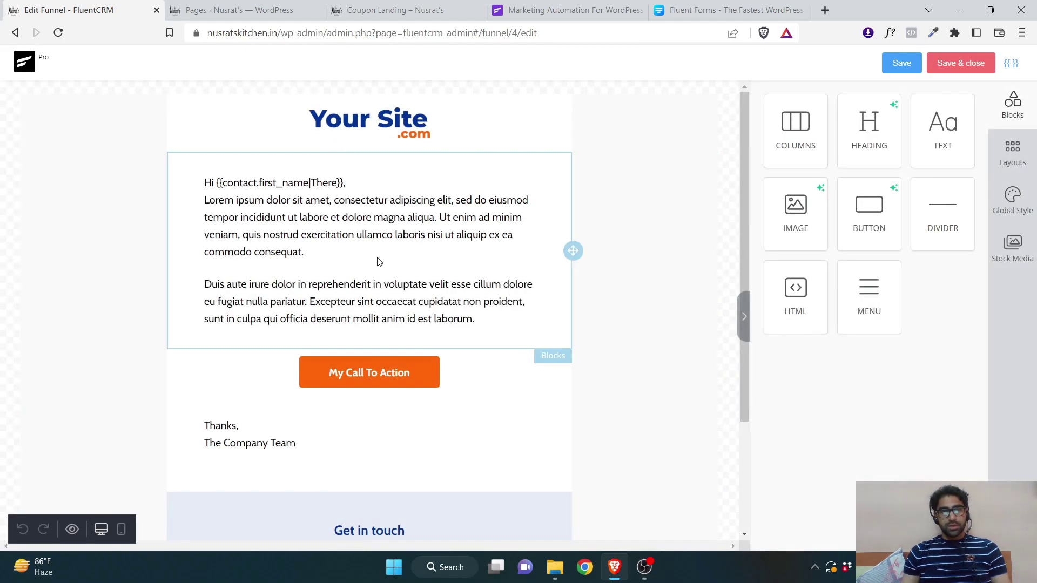
# - Look through the Standard design's logo, body text and contact blocks, and save and close the visual editor
pyautogui.scroll(-1, 406, 216)
pyautogui.scroll(-1, 406, 133)
pyautogui.scroll(3, 407, 308)
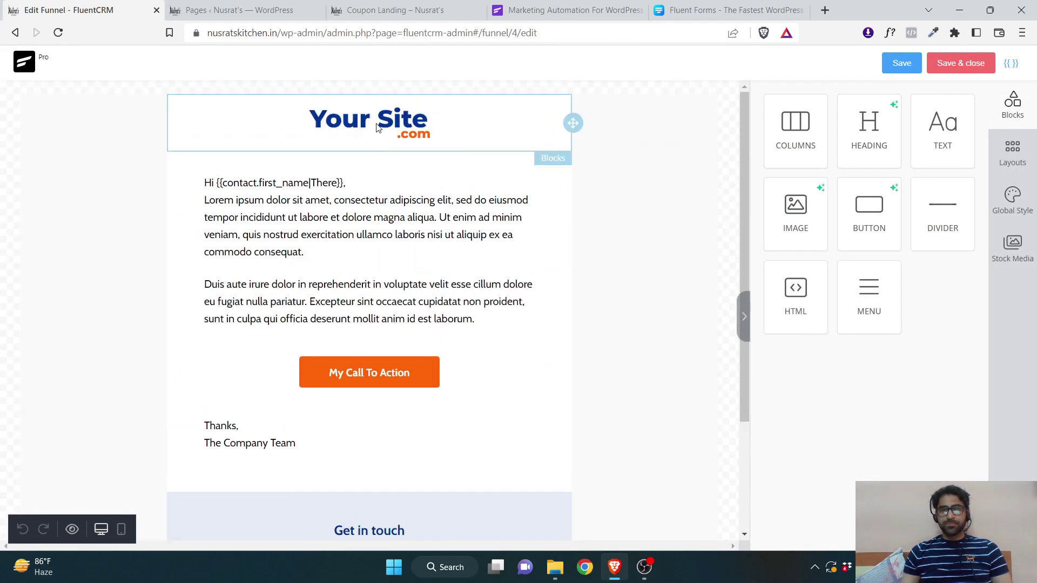
pyautogui.click(496, 135)
pyautogui.click(399, 253)
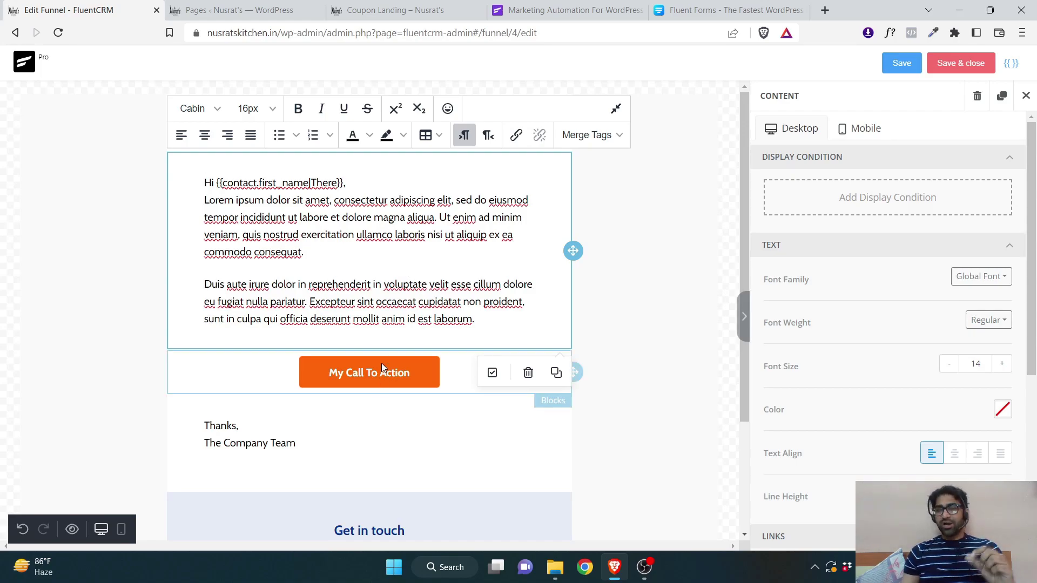
pyautogui.scroll(-3, 378, 424)
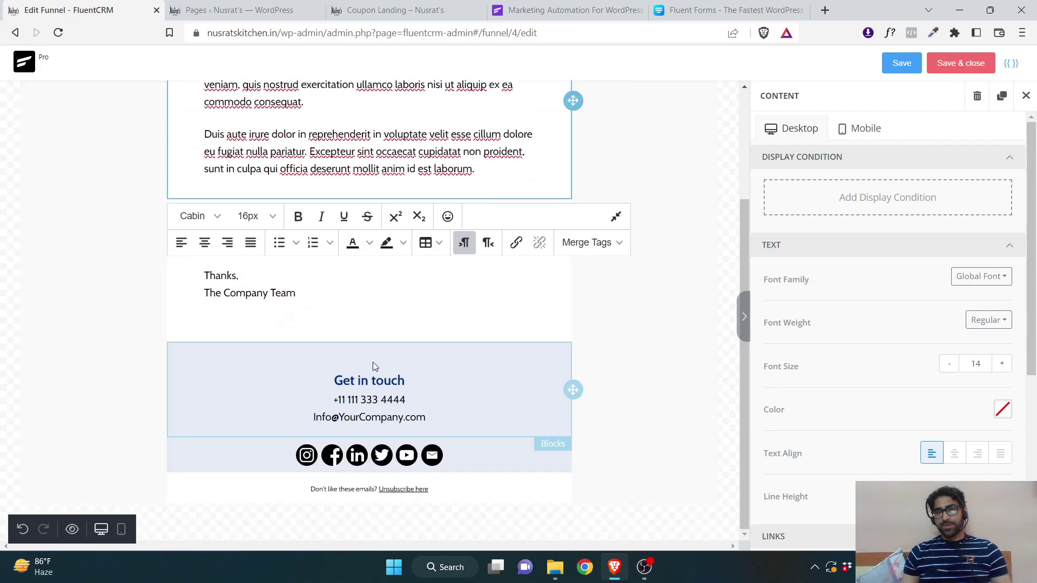
pyautogui.click(342, 429)
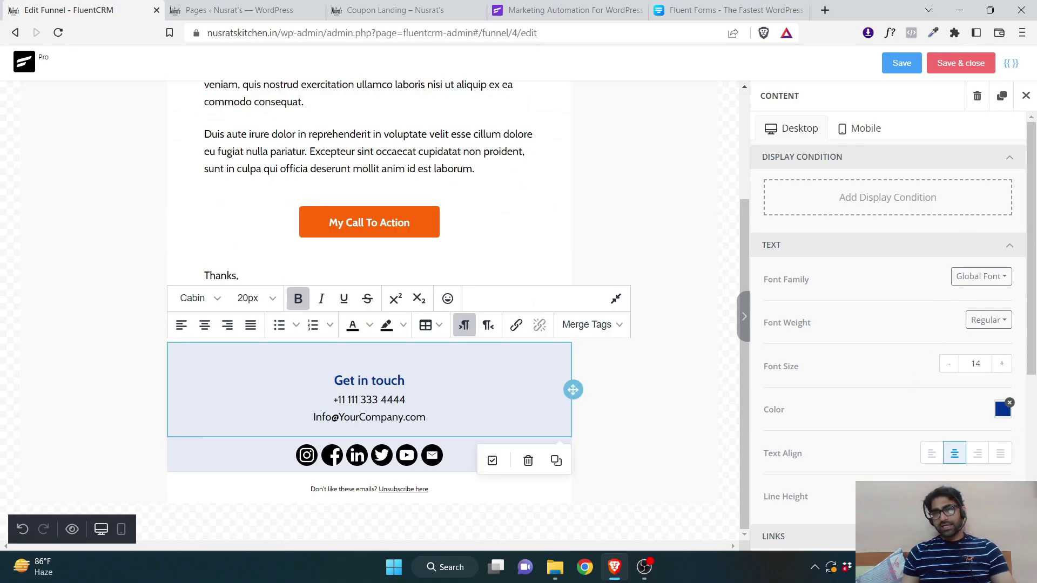
pyautogui.click(960, 63)
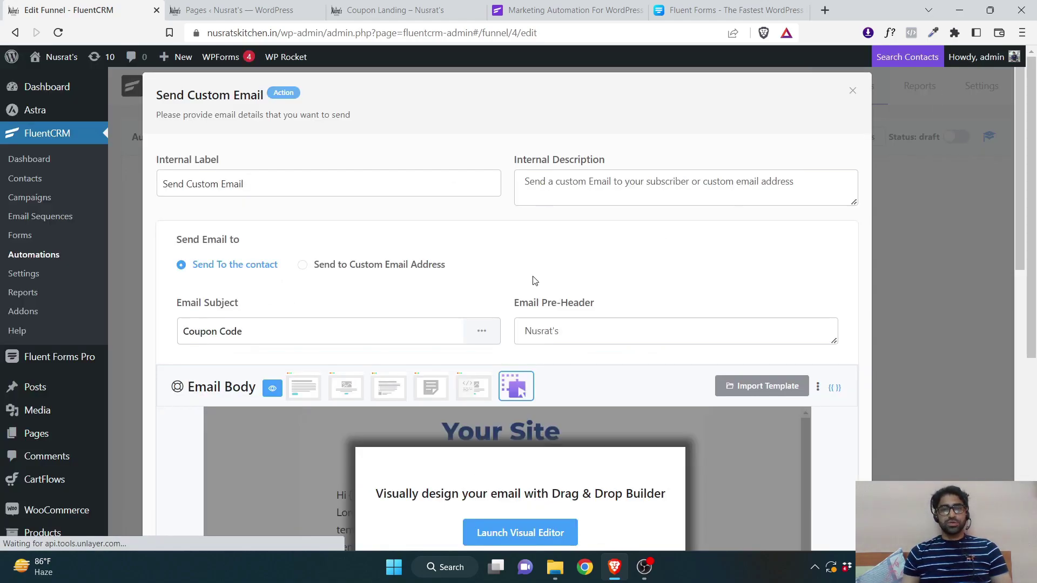
# - Save the Send Custom Email settings with the new design and close the action's dialog
pyautogui.scroll(-10, 421, 280)
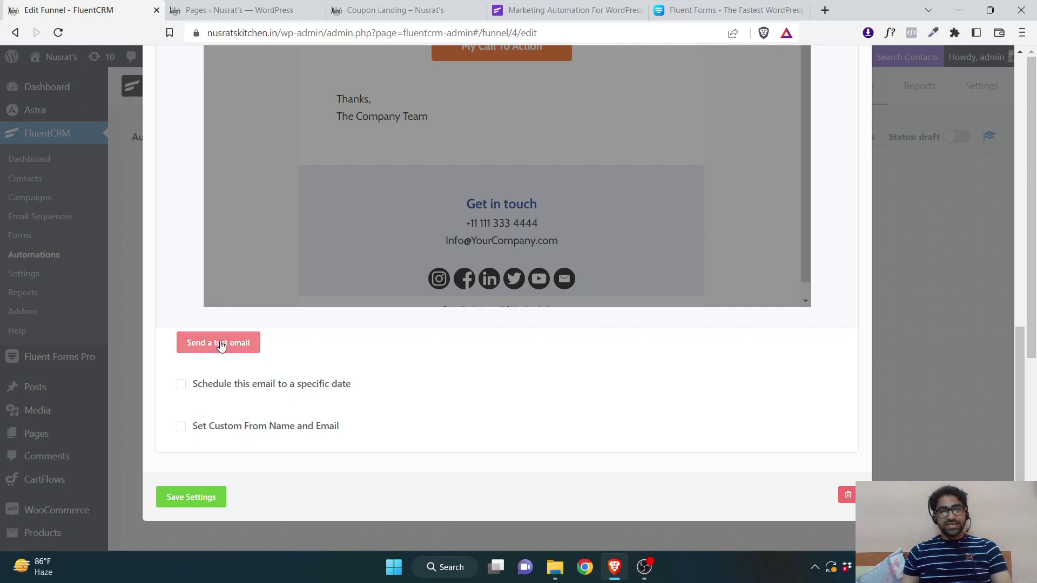
pyautogui.click(182, 496)
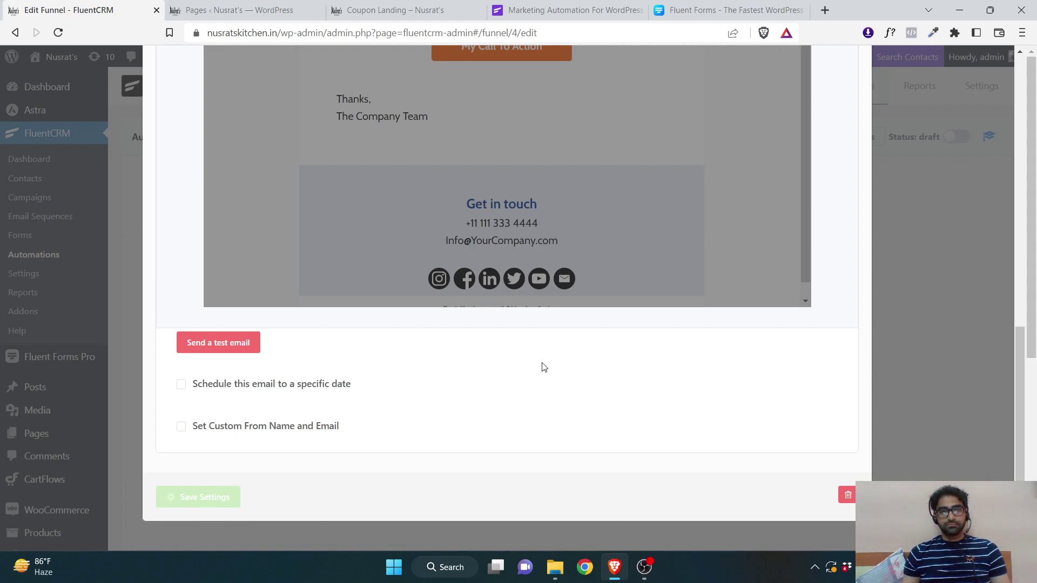
pyautogui.scroll(15, 543, 367)
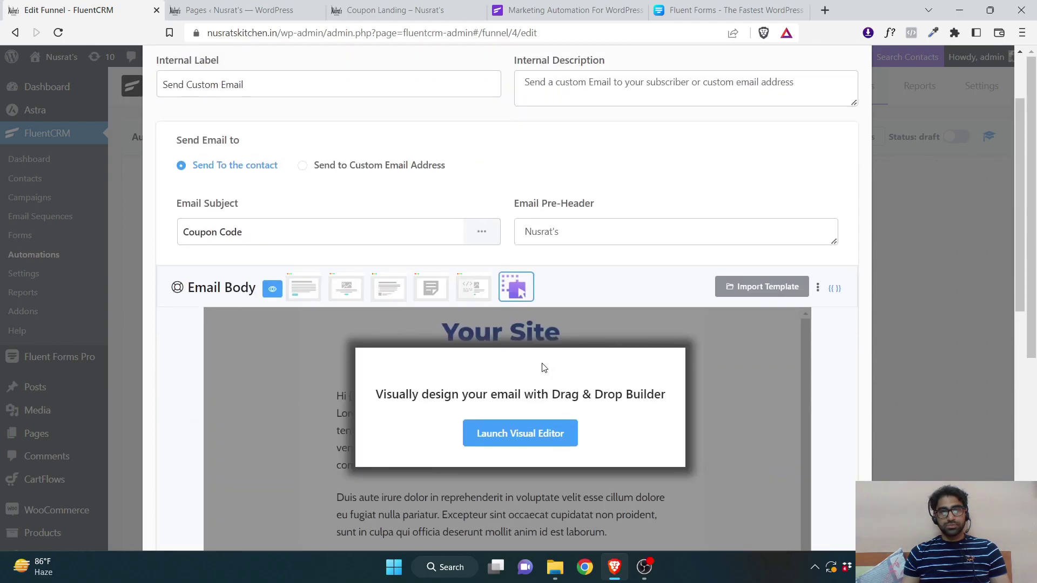
pyautogui.scroll(-15, 543, 367)
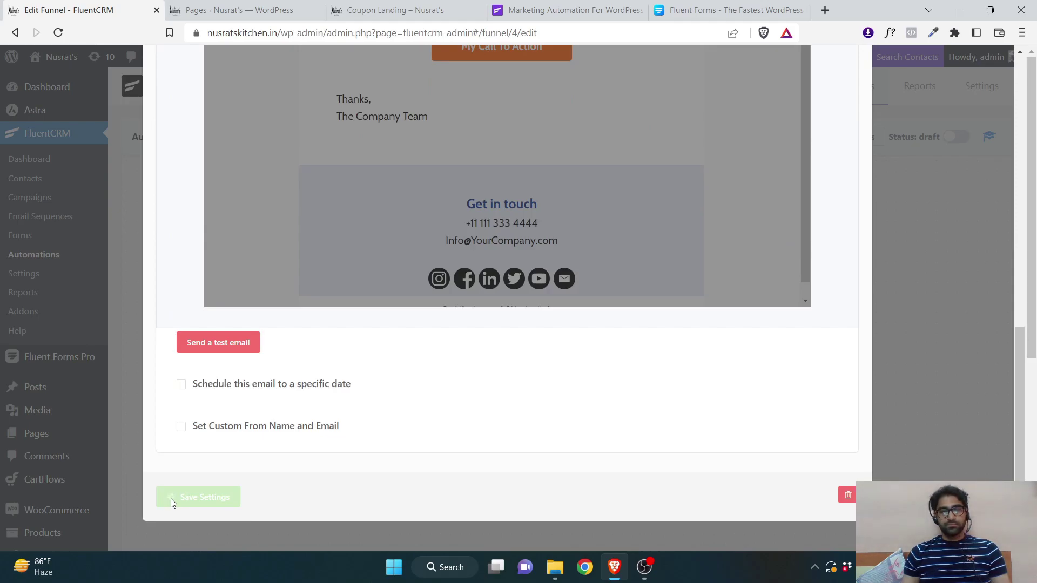
pyautogui.scroll(15, 319, 480)
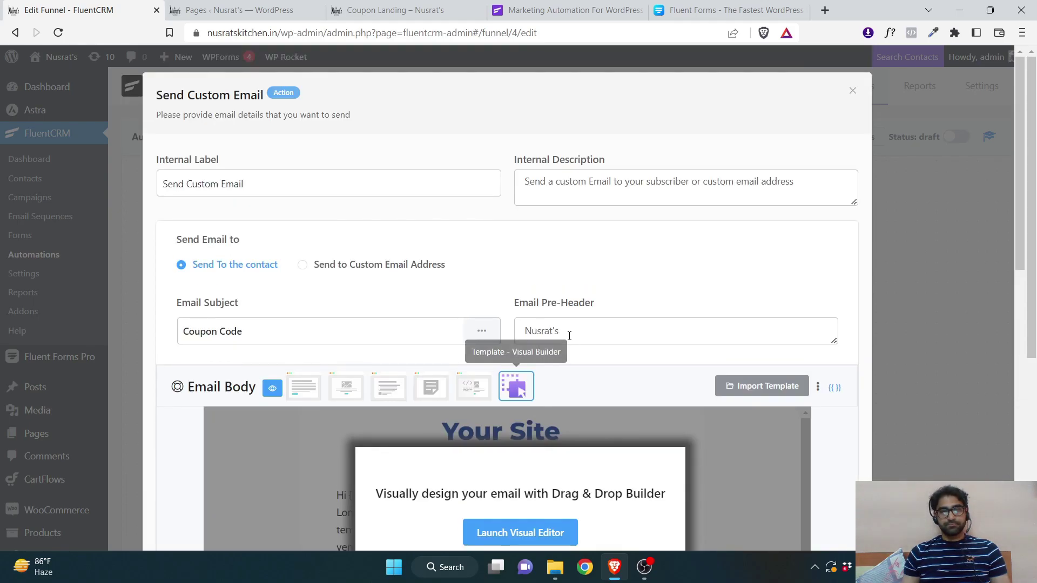
pyautogui.scroll(-15, 565, 343)
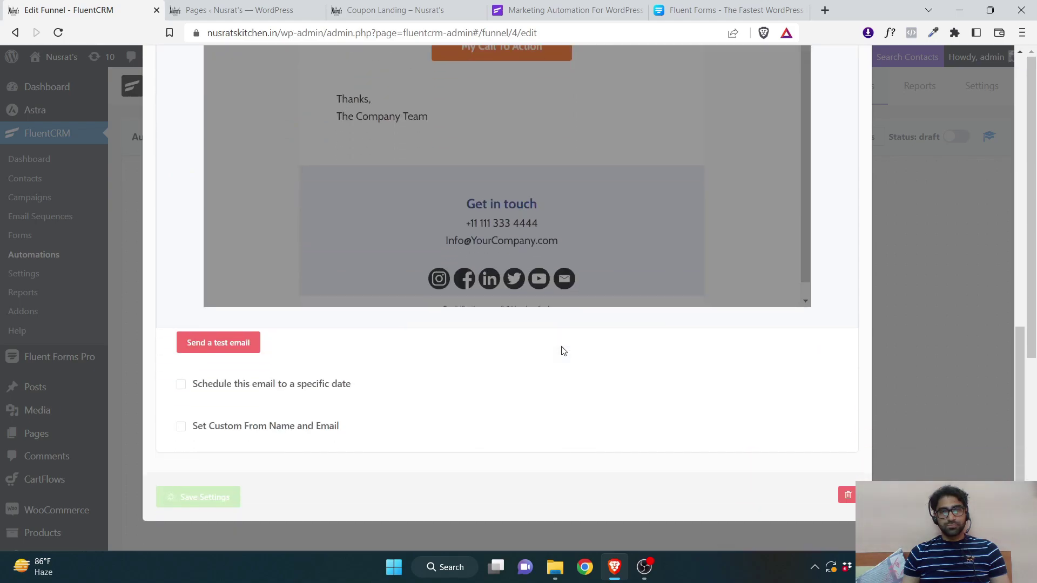
pyautogui.scroll(15, 563, 351)
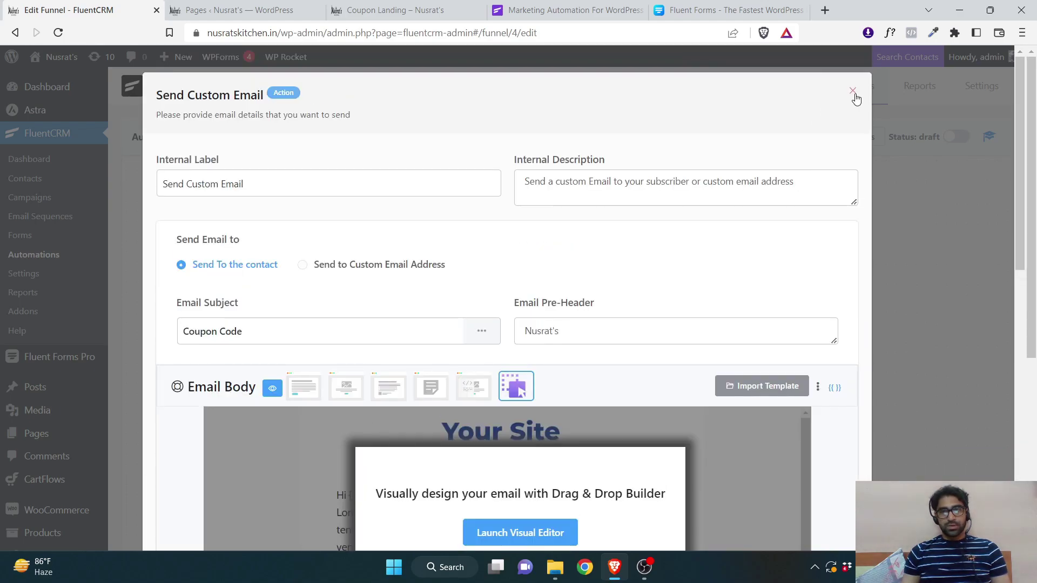
pyautogui.click(853, 92)
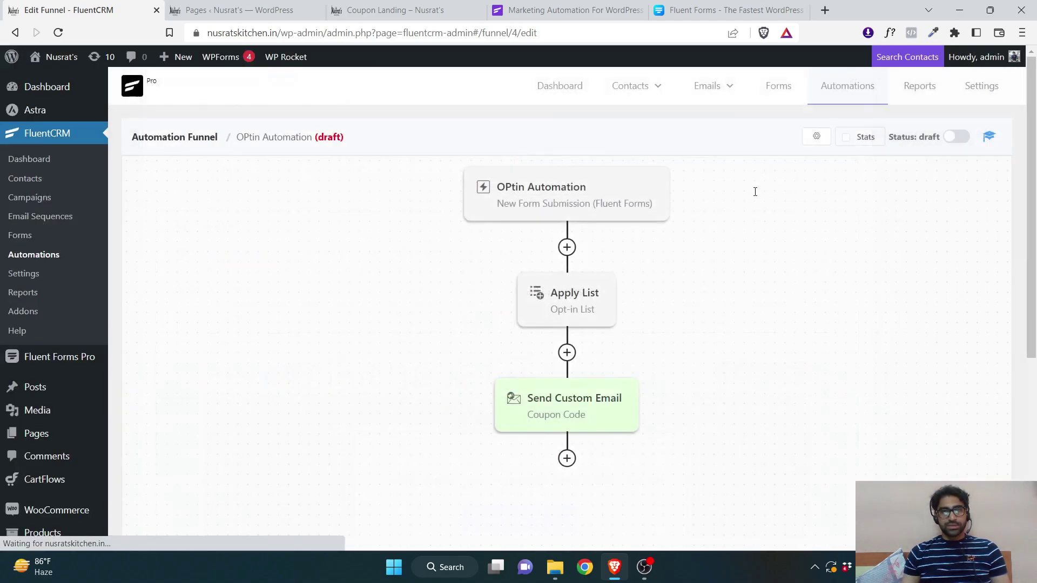
# - Reopen the Send Custom Email action from the funnel and save its settings again
pyautogui.scroll(-2, 541, 324)
pyautogui.click(538, 289)
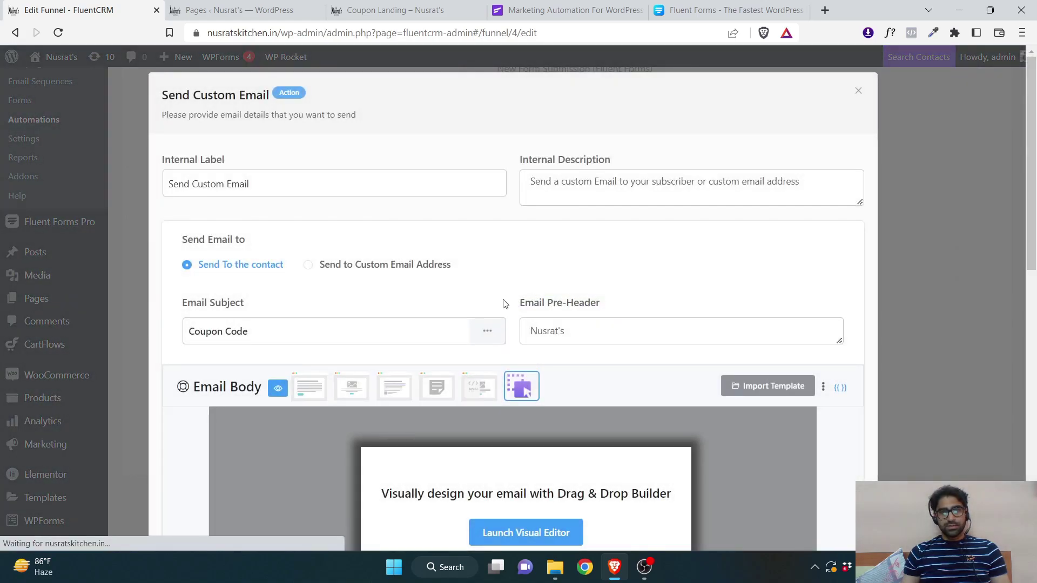
pyautogui.scroll(-10, 419, 375)
pyautogui.click(180, 496)
pyautogui.scroll(-3, 368, 331)
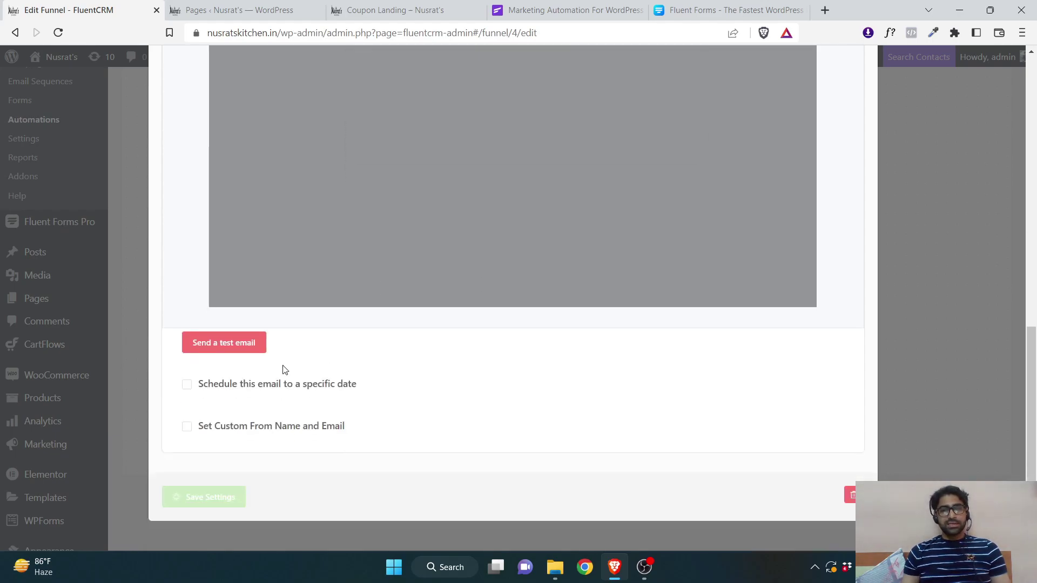
# - Send a test of the Coupon Code email to the prefilled address, reopening the Send Custom Email action if it closes
pyautogui.click(222, 346)
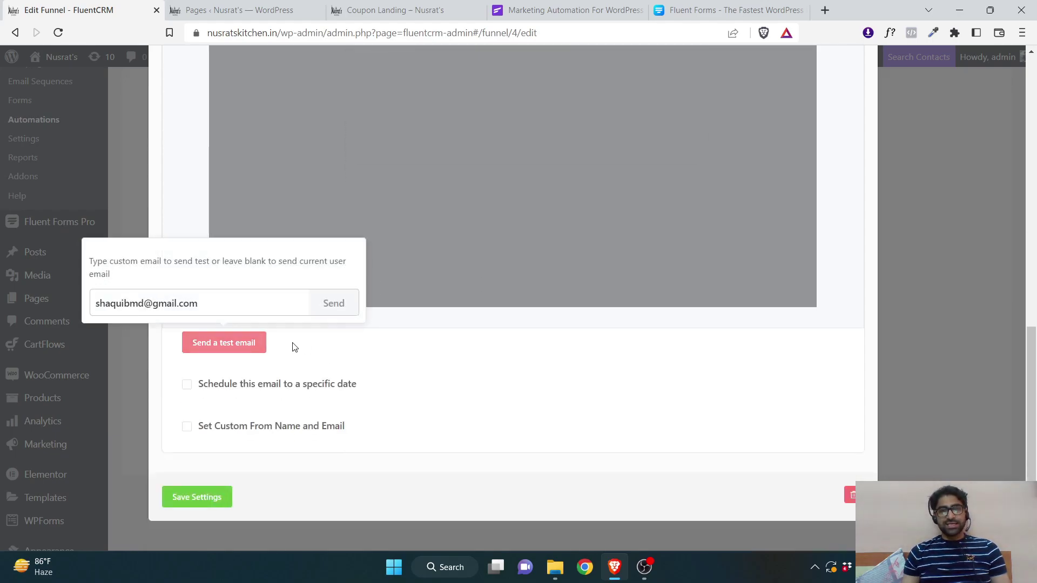
pyautogui.click(334, 303)
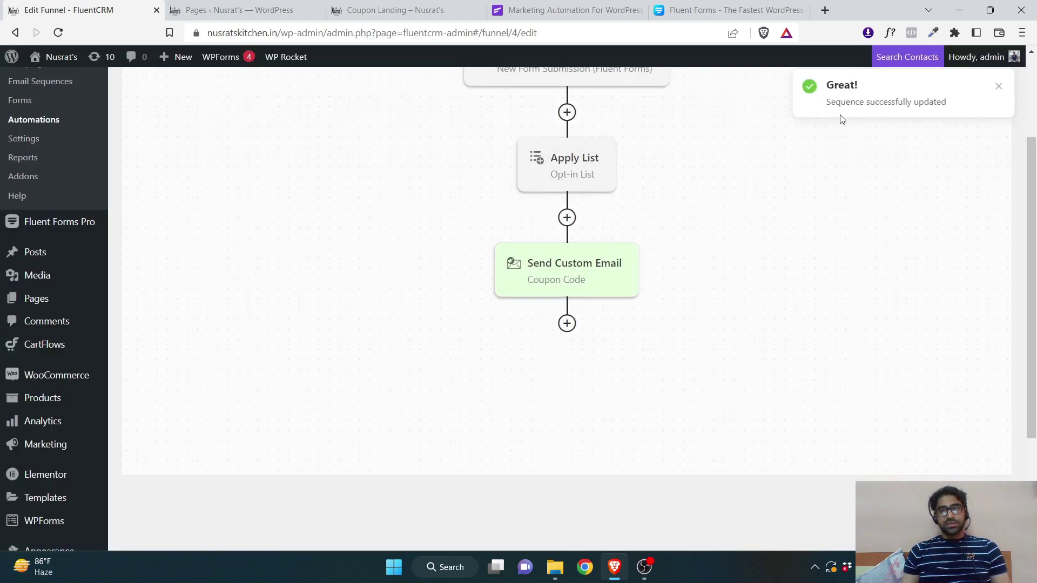
pyautogui.scroll(3, 645, 272)
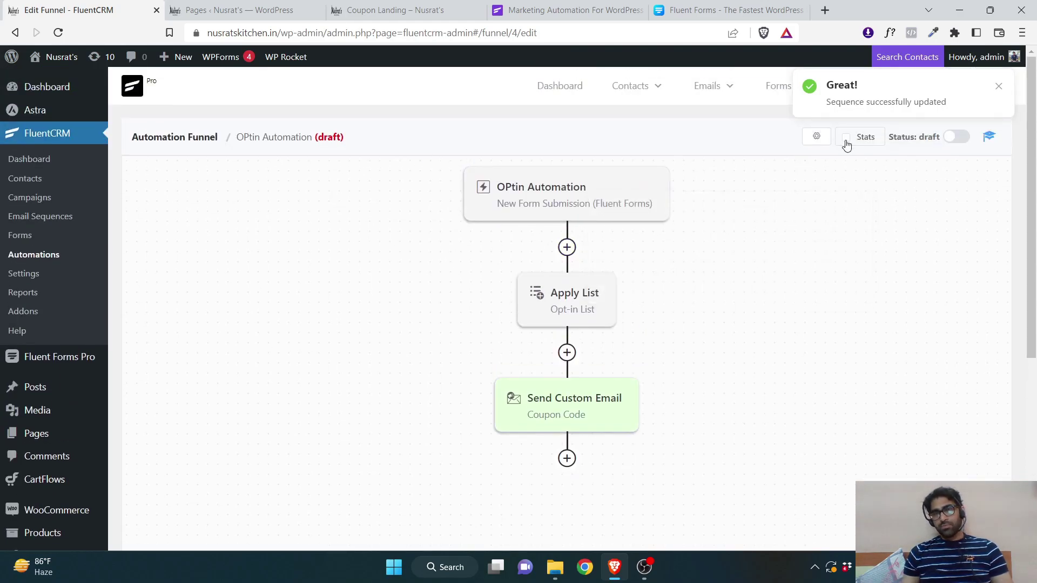
pyautogui.click(541, 416)
pyautogui.scroll(-10, 259, 291)
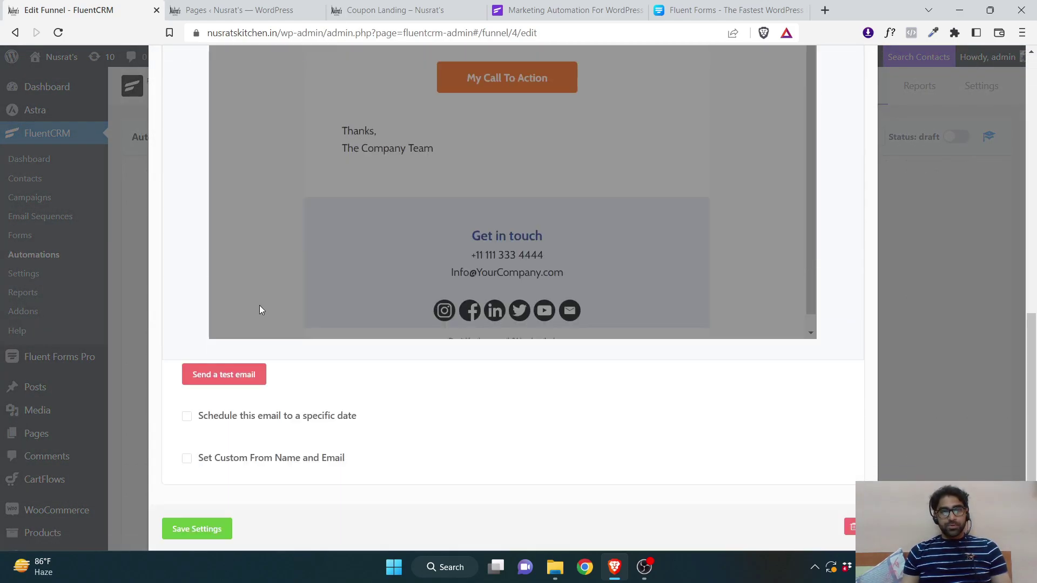
pyautogui.click(231, 339)
pyautogui.click(331, 301)
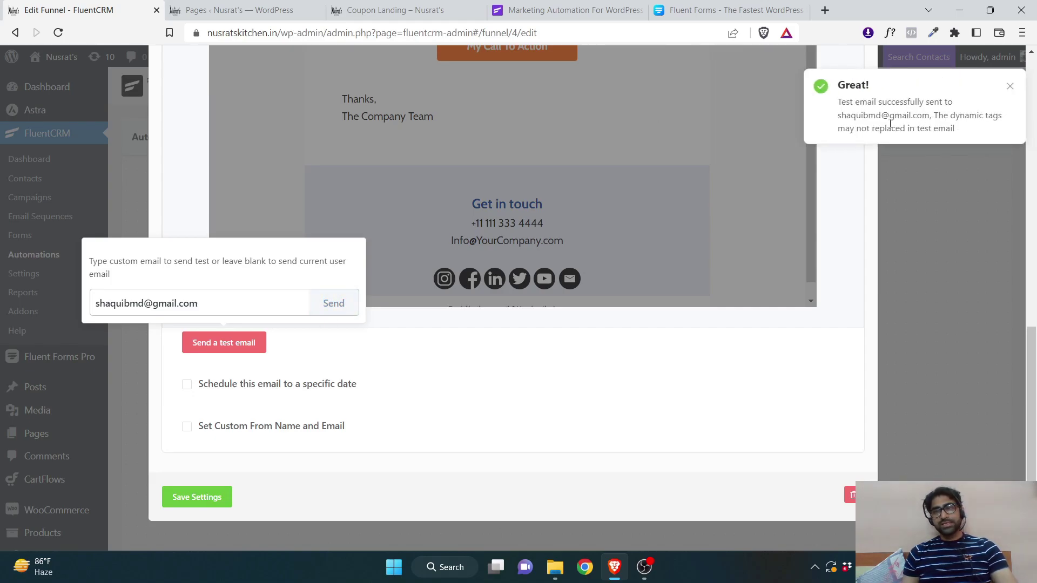
# - Switch to Gmail in a new browser tab and list all mail
pyautogui.click(729, 10)
pyautogui.click(824, 10)
pyautogui.write('gm')
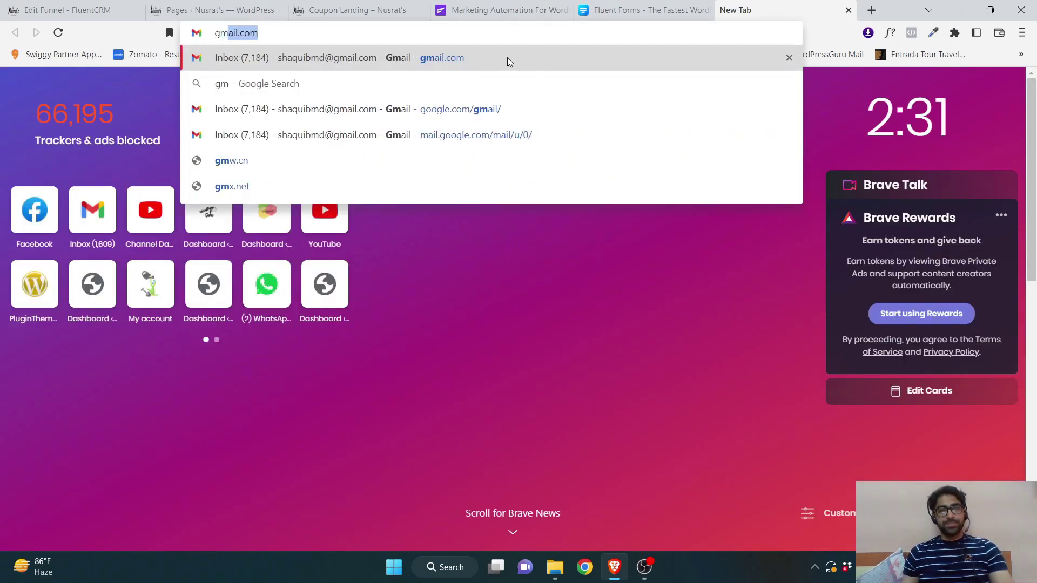
pyautogui.click(504, 59)
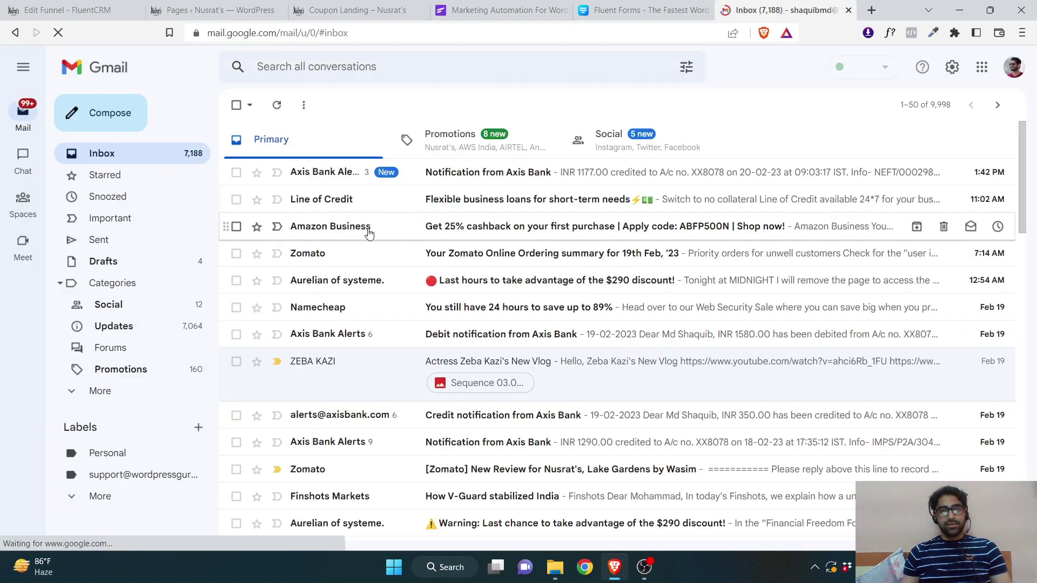
pyautogui.click(100, 391)
pyautogui.click(113, 438)
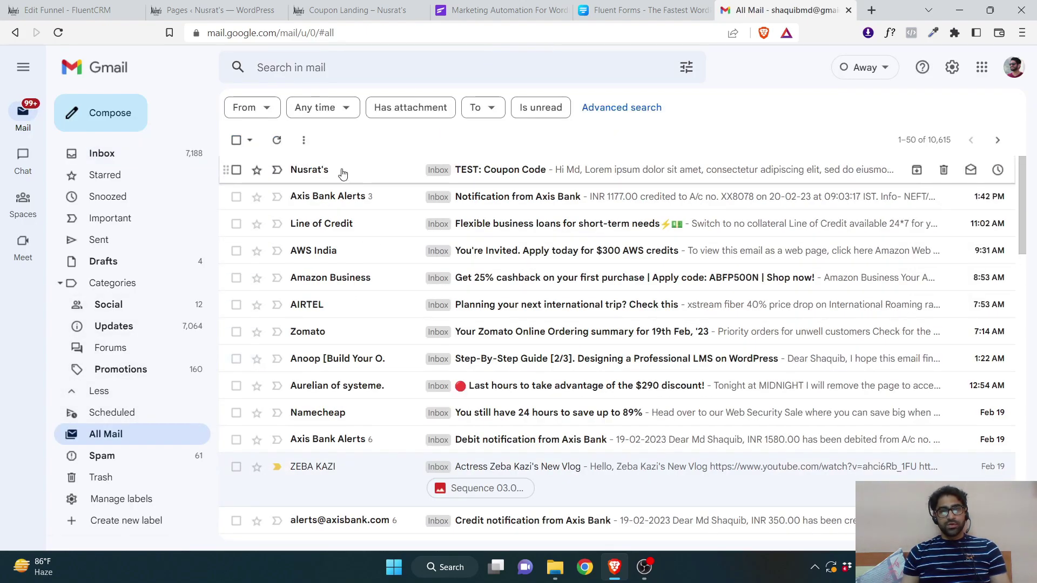
# - Read through the "TEST: Coupon Code" email from Nusrat's and close the mailbox tab
pyautogui.click(342, 173)
pyautogui.scroll(-5, 492, 262)
pyautogui.scroll(5, 509, 296)
pyautogui.scroll(-4, 513, 296)
pyautogui.scroll(3, 498, 316)
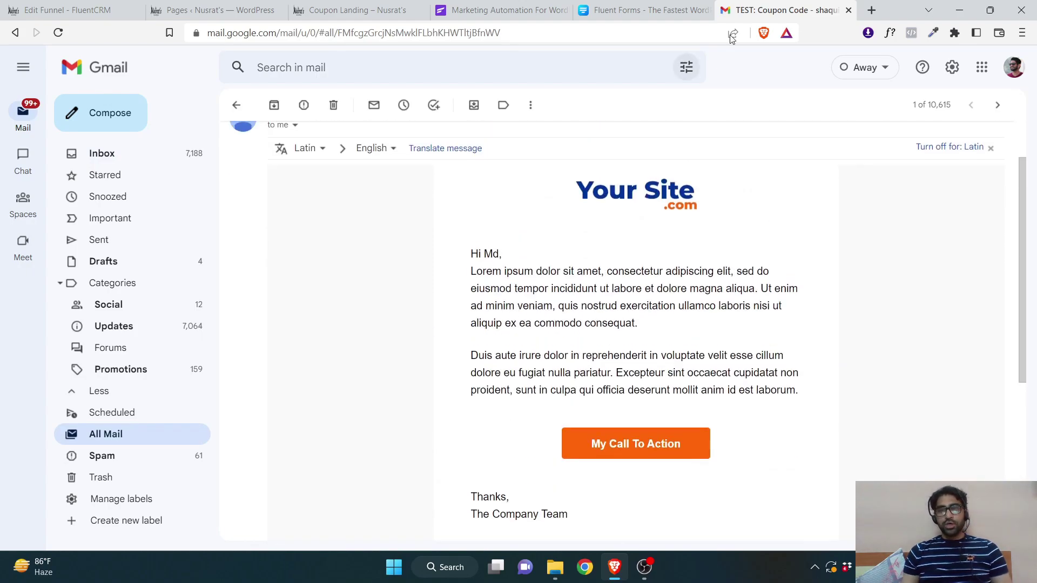
pyautogui.click(847, 10)
# - Return to the FluentCRM automation funnel and close the Send Custom Email dialog
pyautogui.click(365, 13)
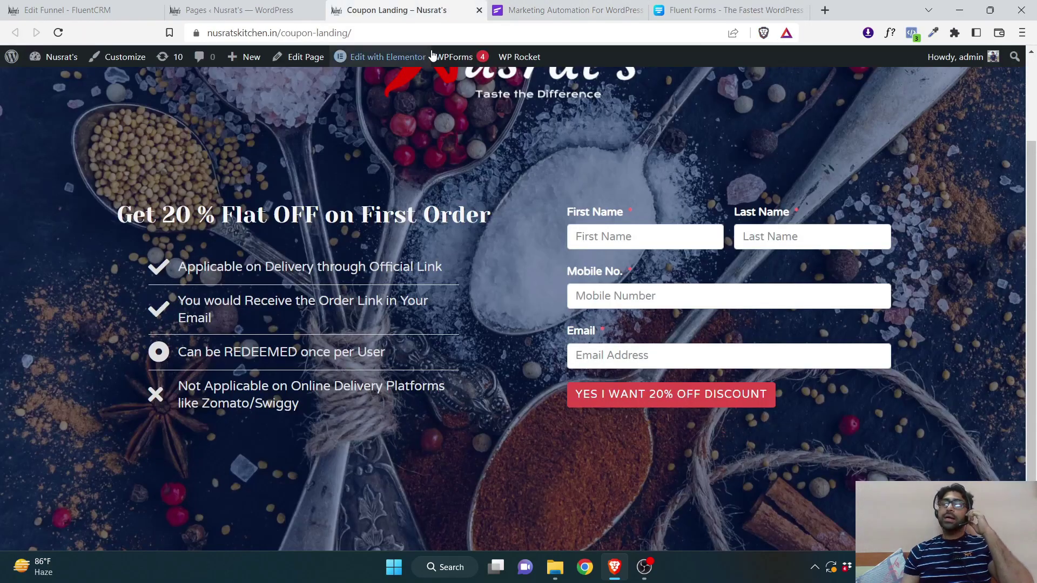
pyautogui.click(238, 10)
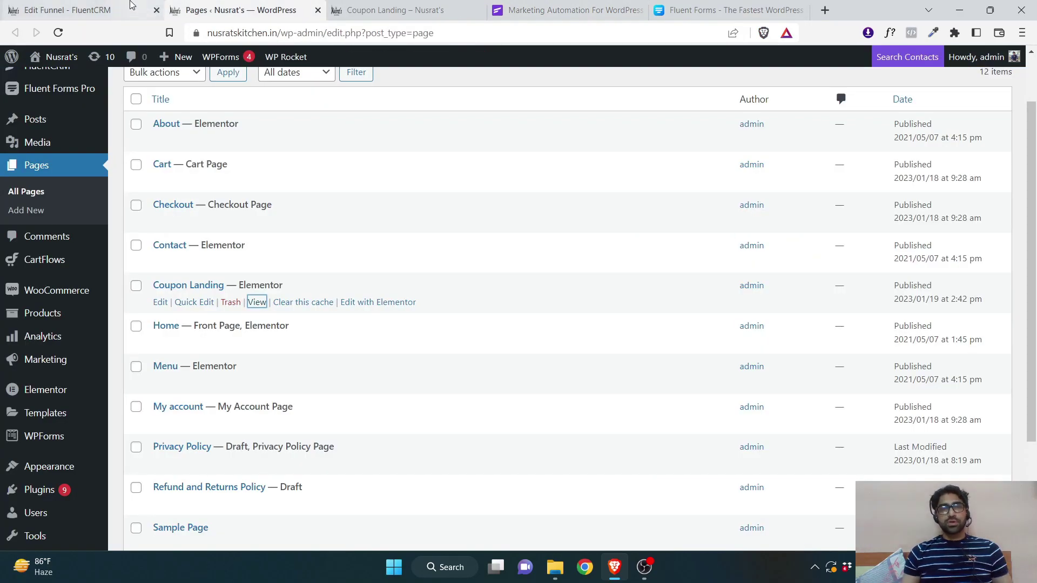
pyautogui.click(81, 11)
pyautogui.scroll(10, 897, 162)
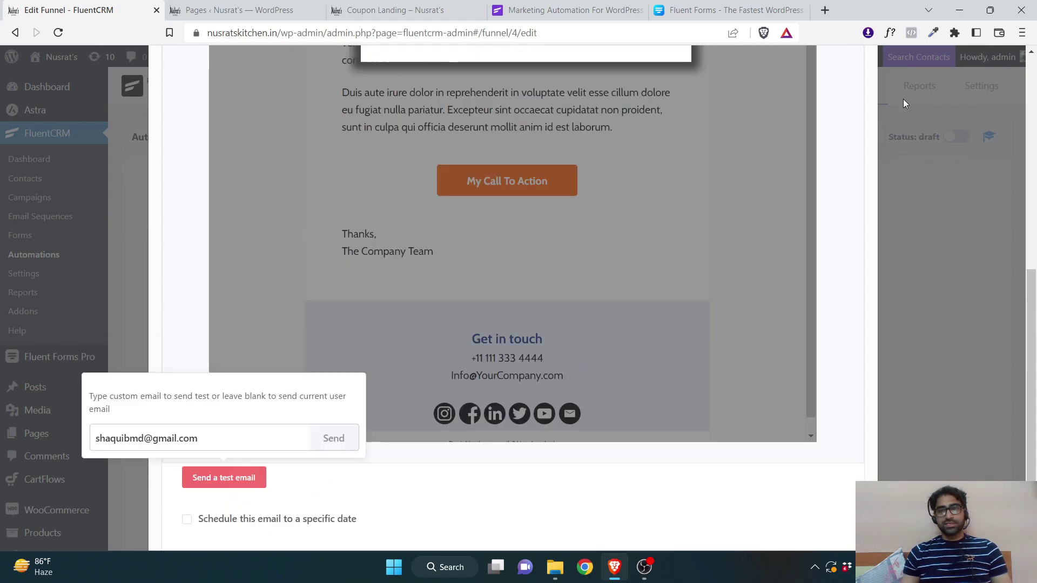
pyautogui.press('Escape')
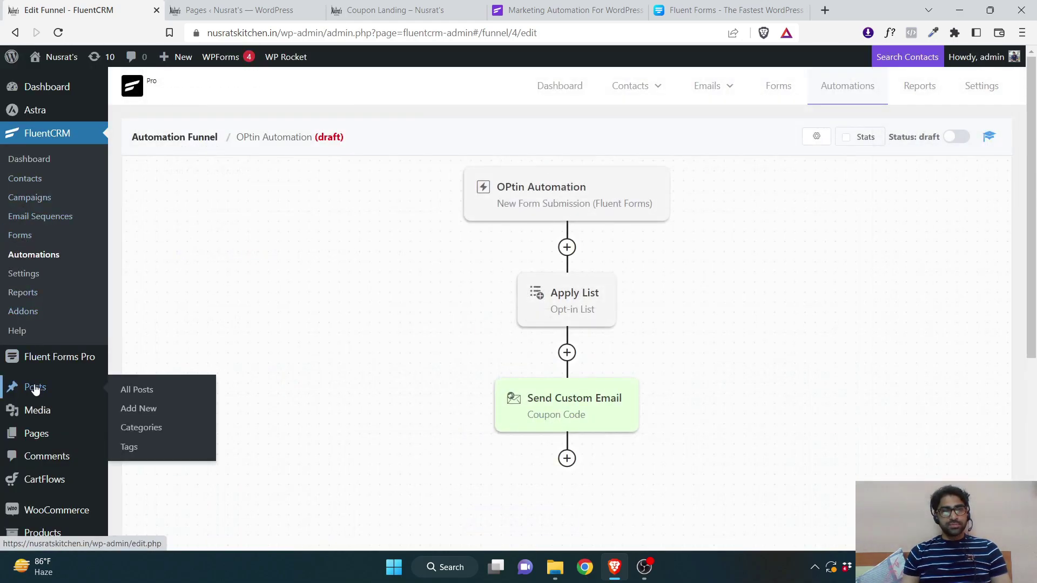
# - Show all forms in Fluent Forms Pro and copy the Demo Optin form's shortcode
pyautogui.moveTo(81, 359)
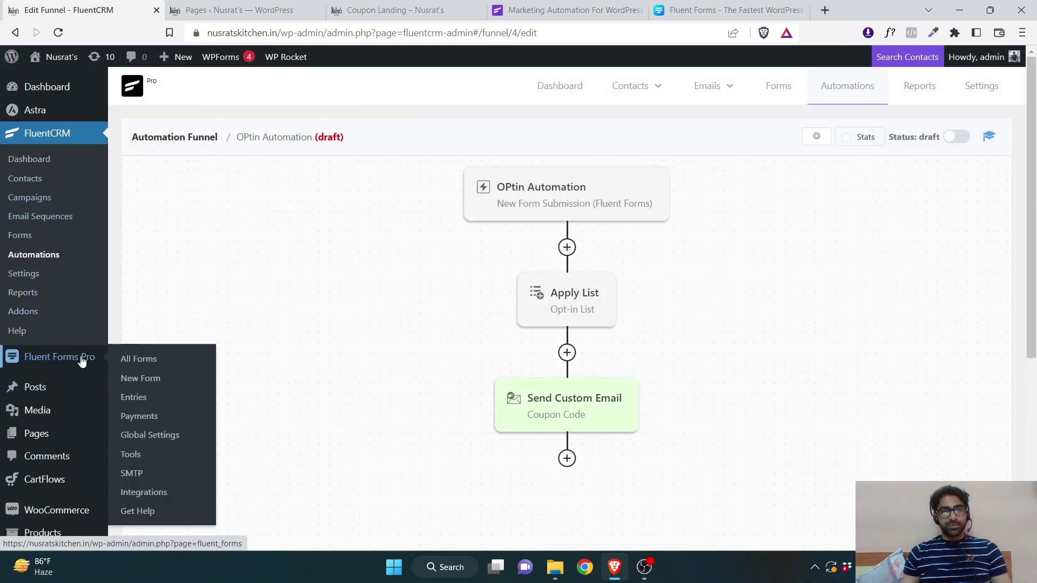
pyautogui.click(158, 360)
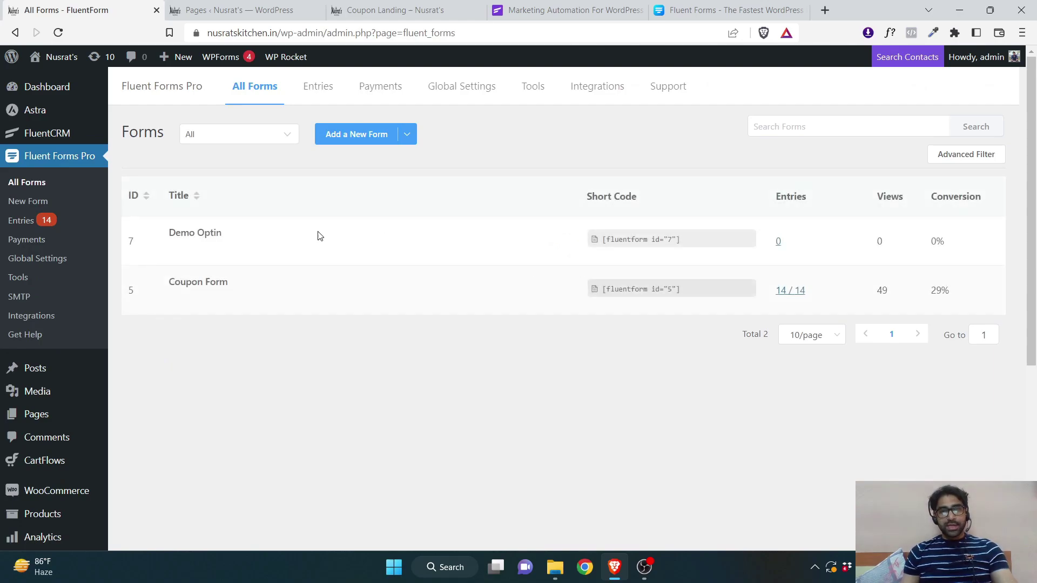
pyautogui.tripleClick(697, 241)
pyautogui.click(697, 241)
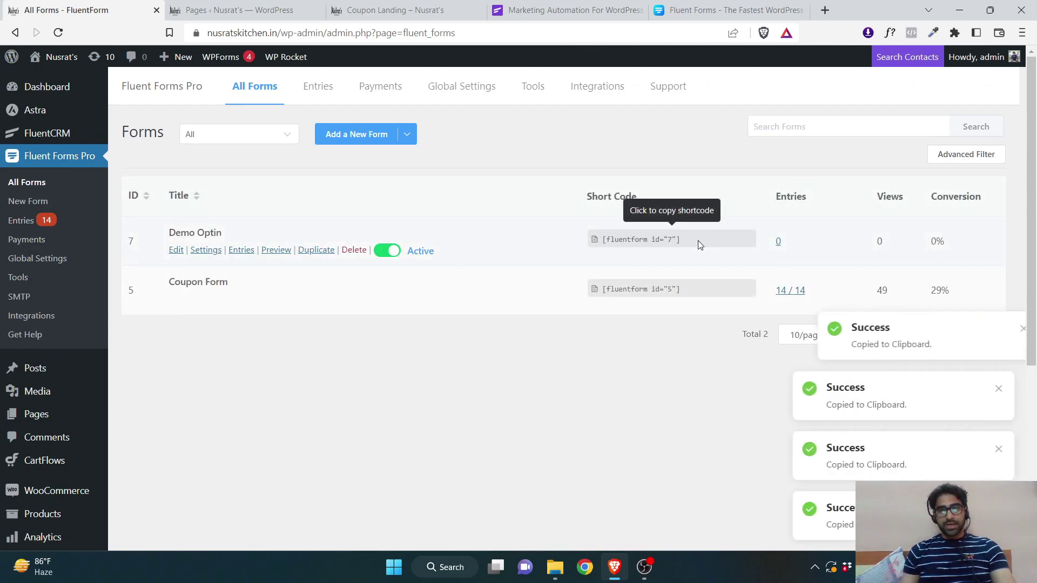
# - Go to the published Coupon Landing page and focus the First Name field of its opt-in form
pyautogui.click(254, 10)
pyautogui.click(396, 12)
pyautogui.click(642, 233)
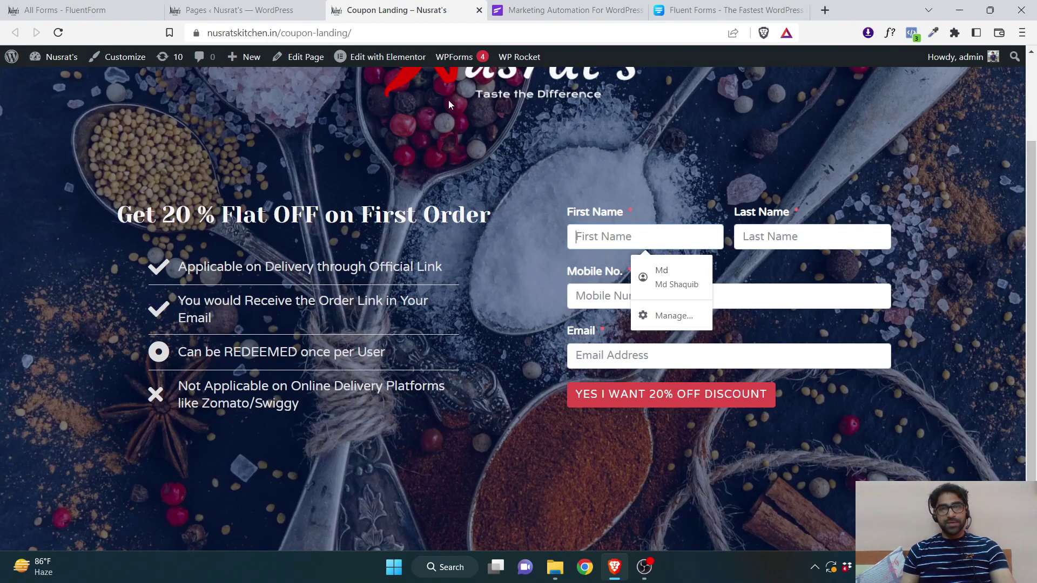
# - Open the Coupon Landing page in Elementor and inspect the shortcode of its existing opt-in form
pyautogui.click(384, 57)
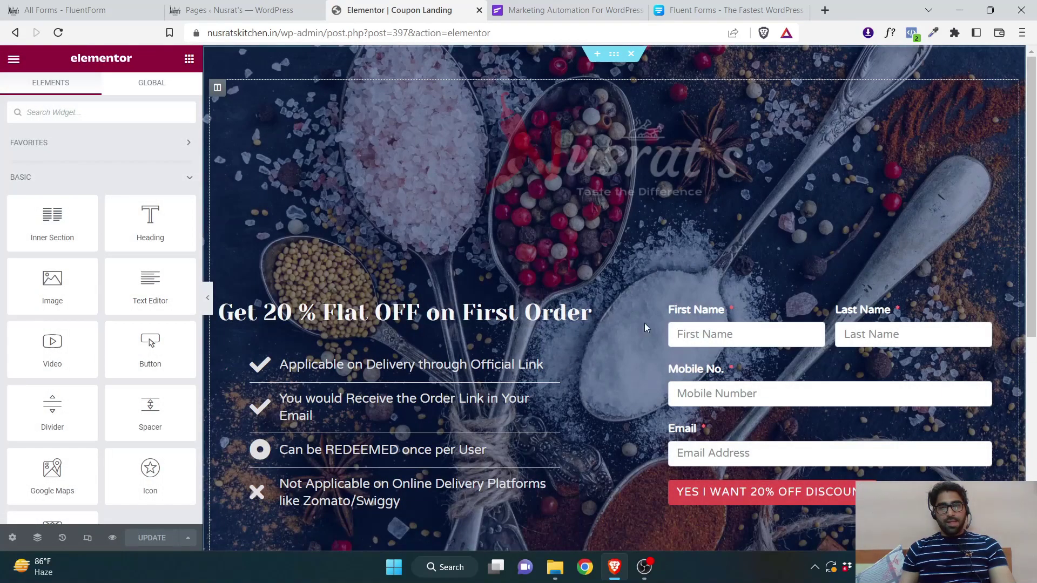
pyautogui.click(772, 331)
pyautogui.scroll(-1, 773, 331)
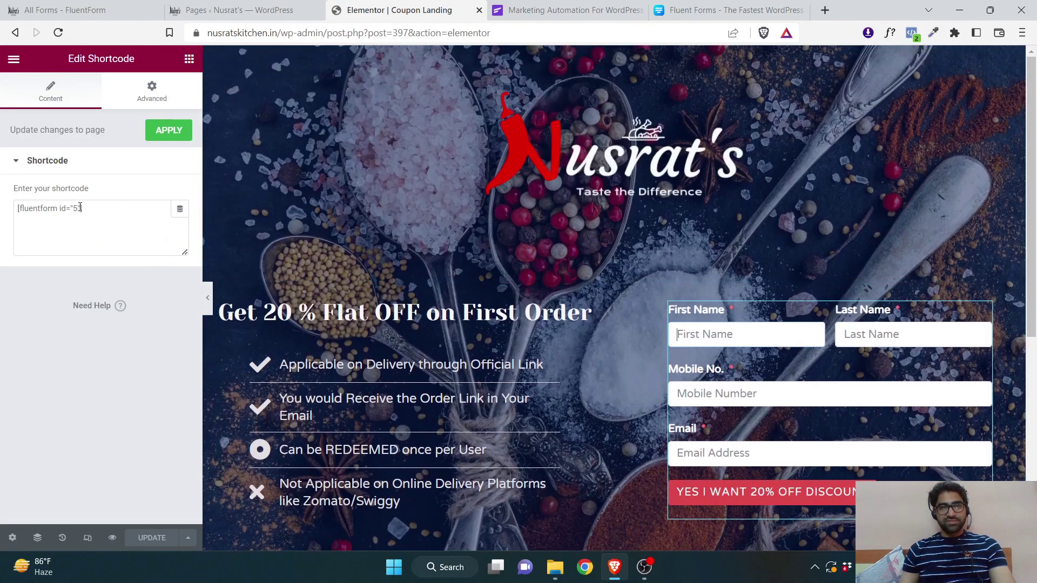
pyautogui.moveTo(40, 208); pyautogui.dragTo(2, 208)
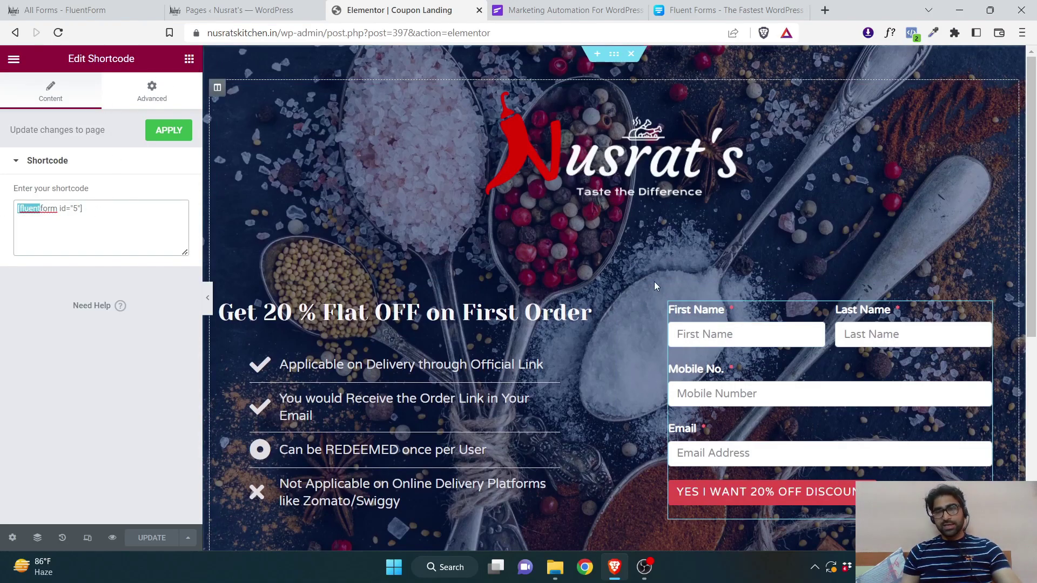
# - Add a Shortcode widget below the existing opt-in form and insert the shortcode [fluentform id="7"] in it
pyautogui.click(189, 59)
pyautogui.click(108, 112)
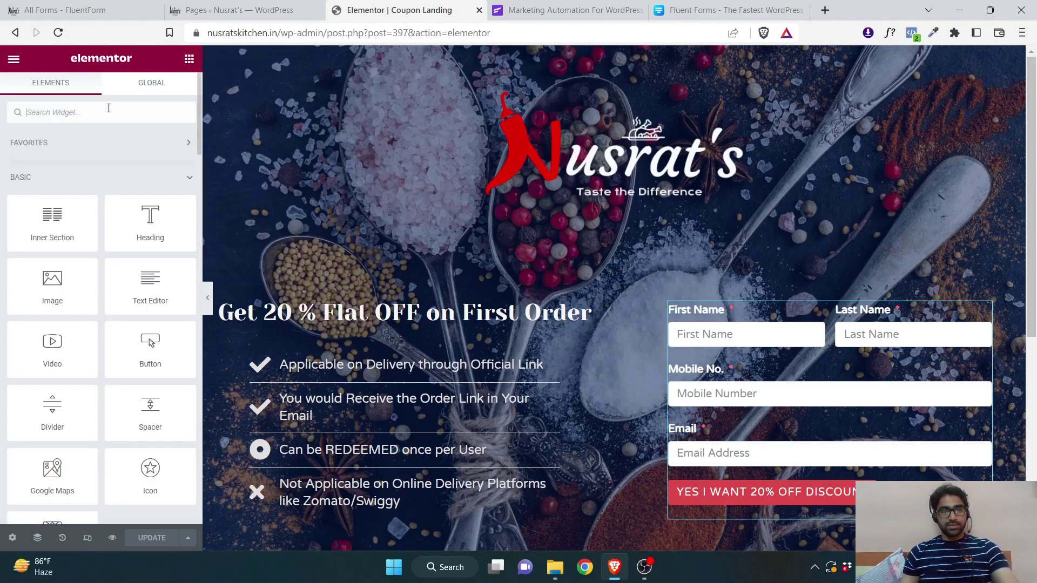
pyautogui.write('sh')
pyautogui.moveTo(63, 162); pyautogui.dragTo(743, 503)
pyautogui.scroll(-7, 275, 322)
pyautogui.click(118, 211)
pyautogui.hotkey('ctrl', 'v')
pyautogui.scroll(3, 675, 310)
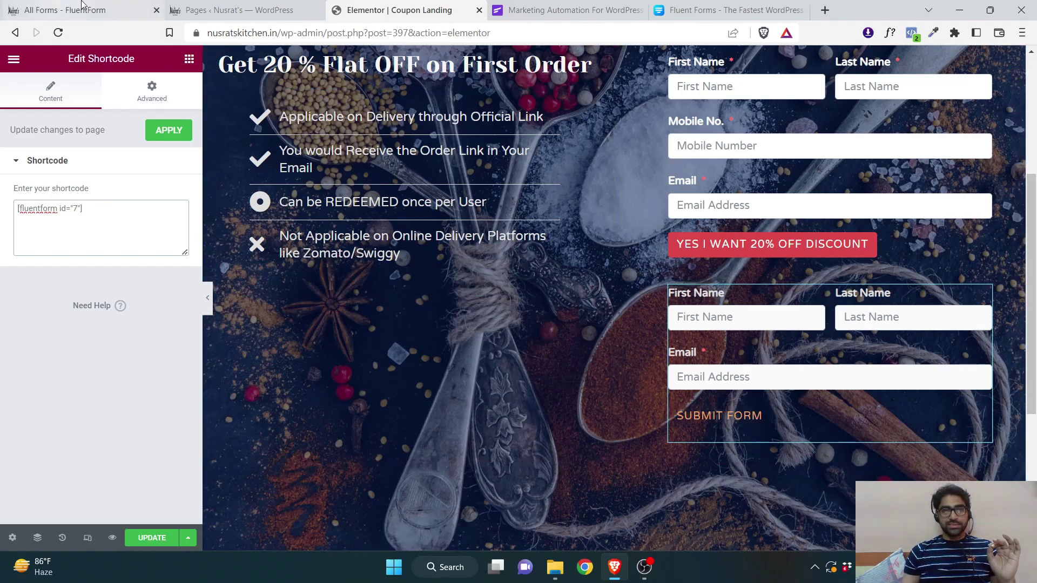
# - Go to the FluentCRM automation funnels and open the OPtin Automation funnel
pyautogui.click(67, 10)
pyautogui.moveTo(47, 134)
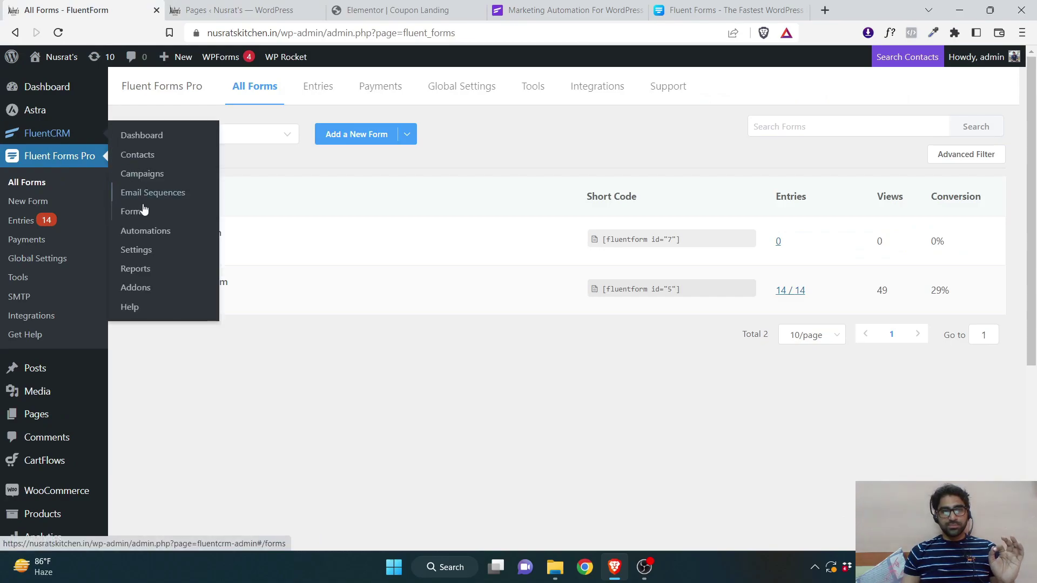
pyautogui.click(185, 253)
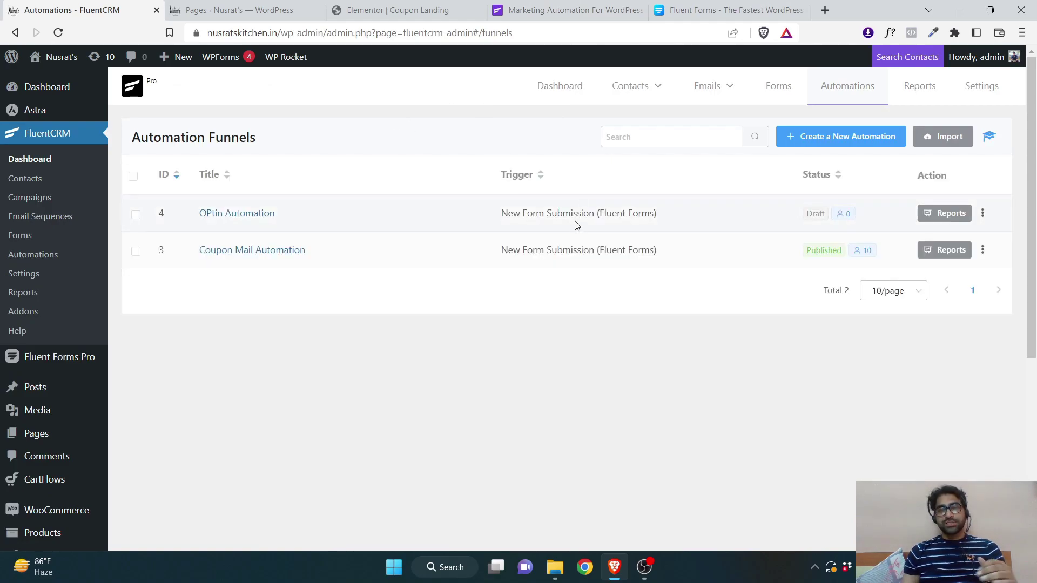
pyautogui.click(205, 216)
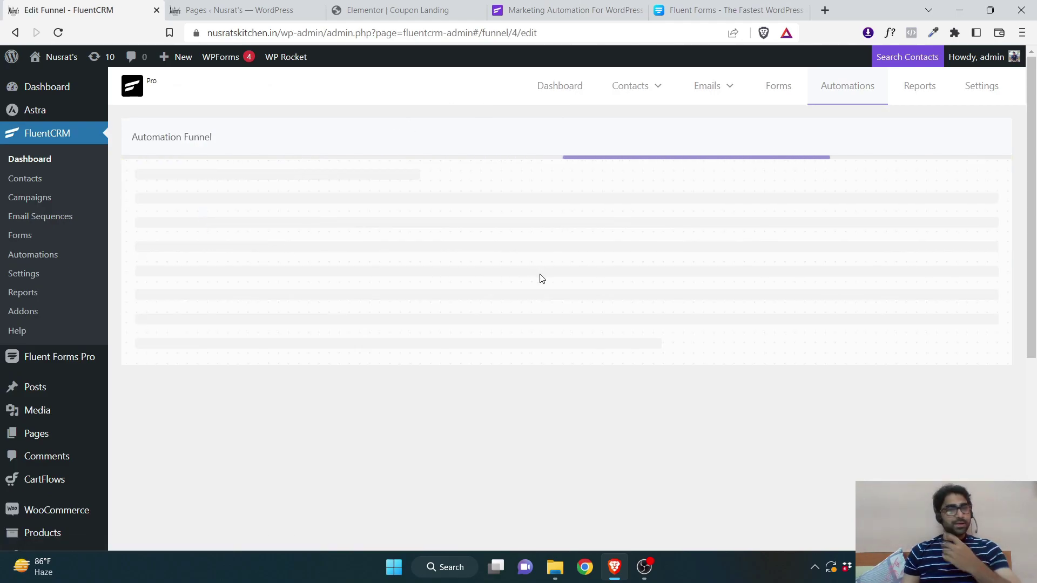